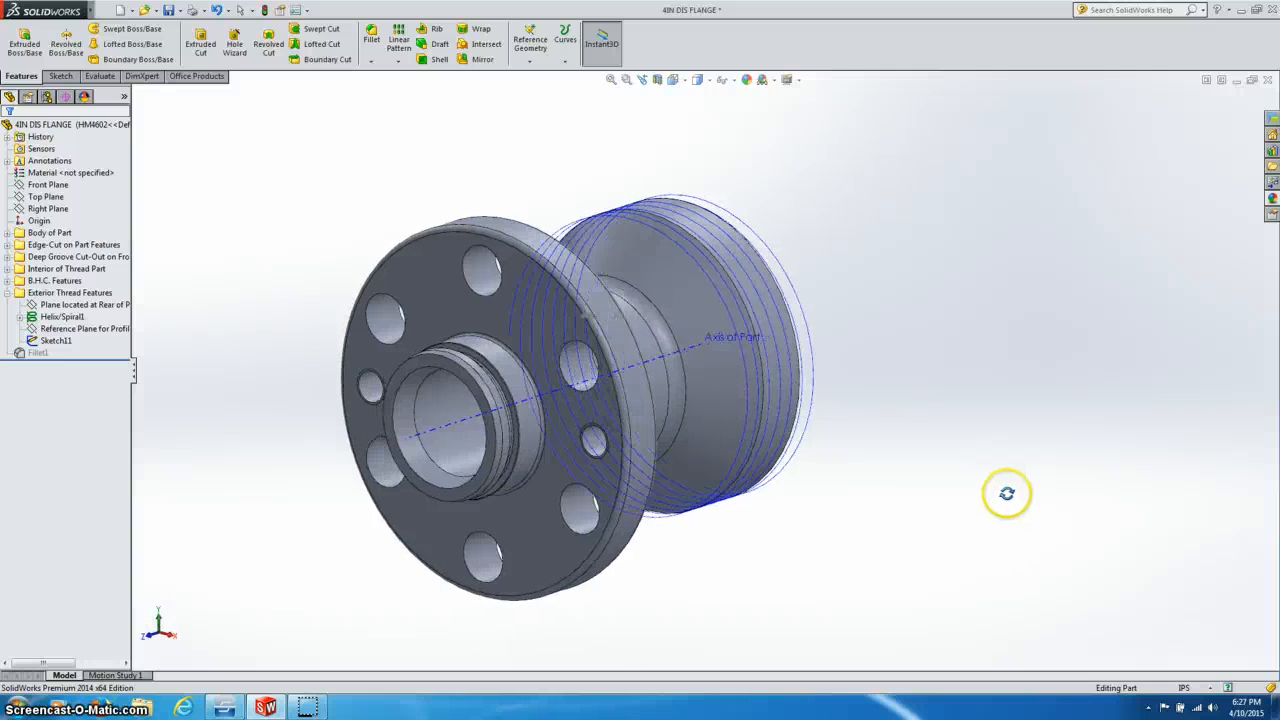
- Examine the flange, its threaded collar and the surrounding helix from the front, side and rear
click(546, 333)
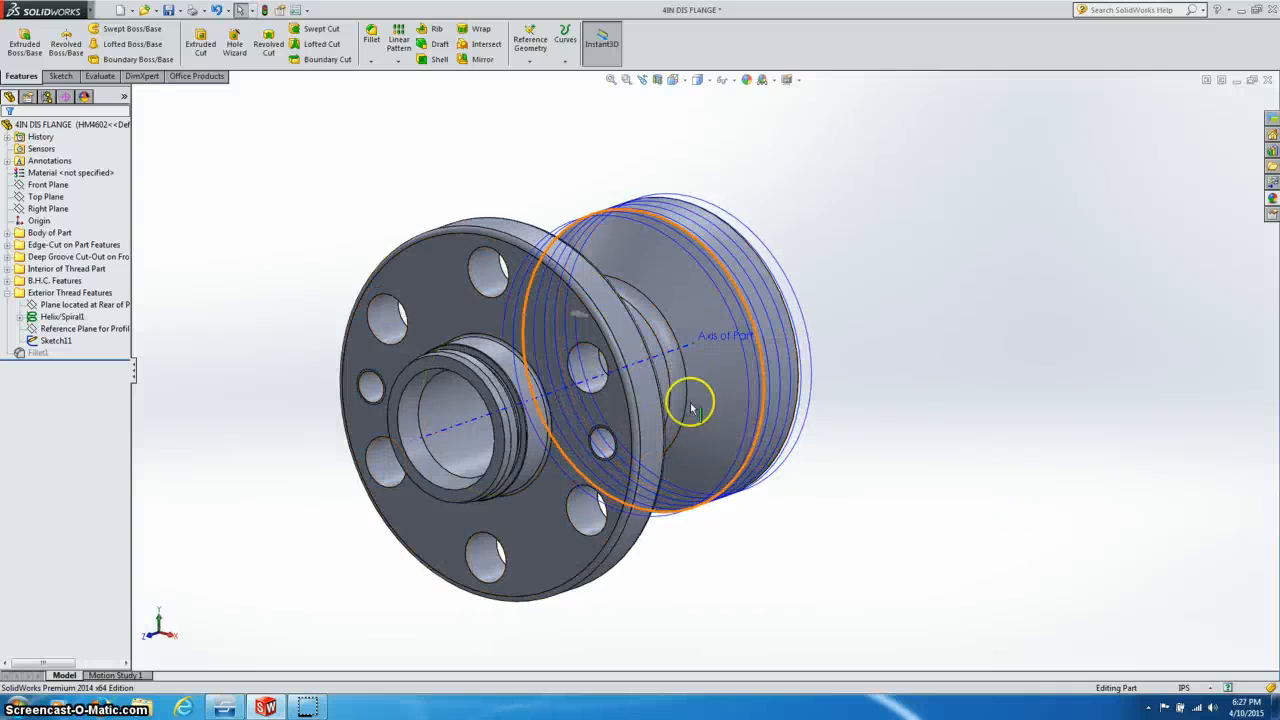
scroll(689, 394, up, 3)
scroll(640, 368, down, 2)
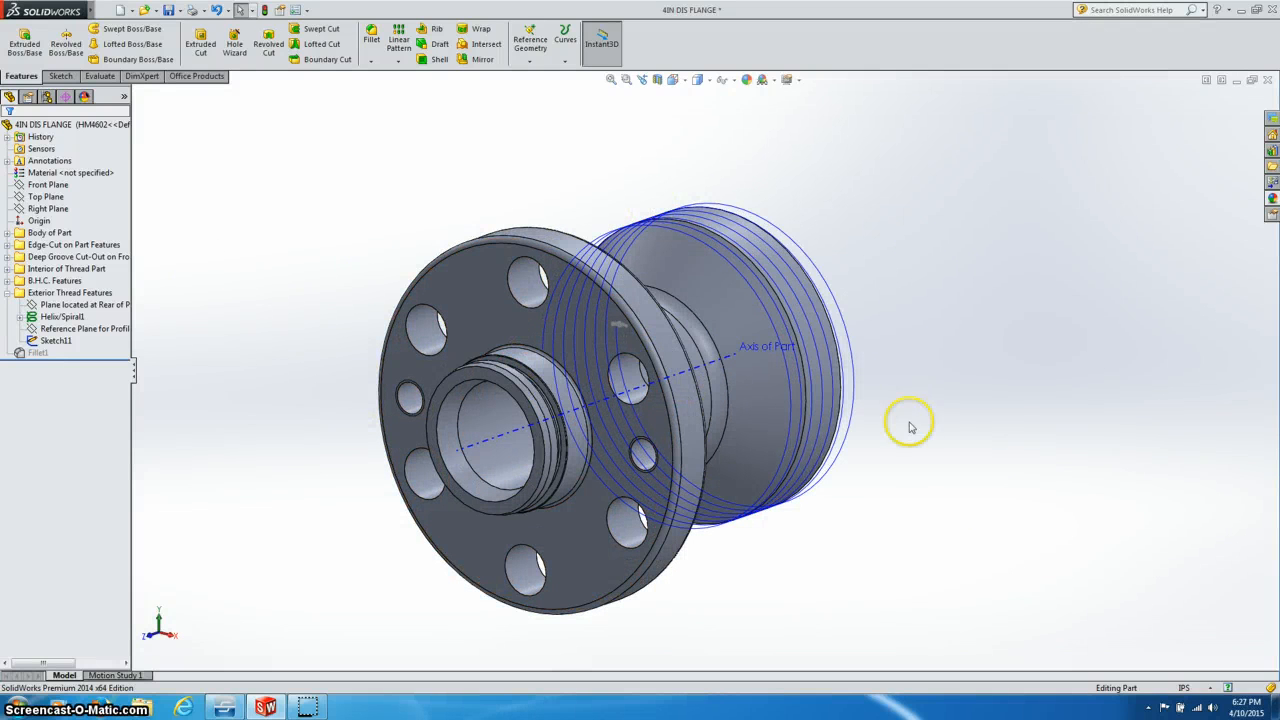
middle_drag(871, 529, 802, 500)
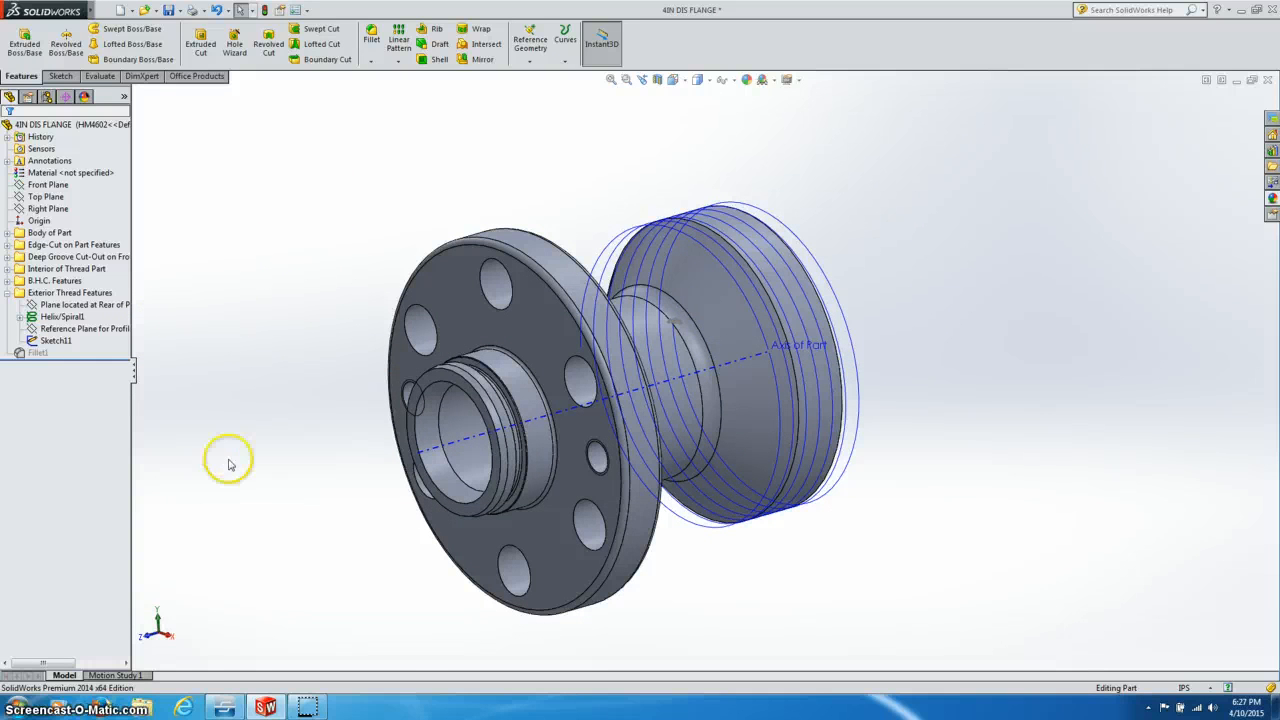
middle_drag(751, 571, 683, 597)
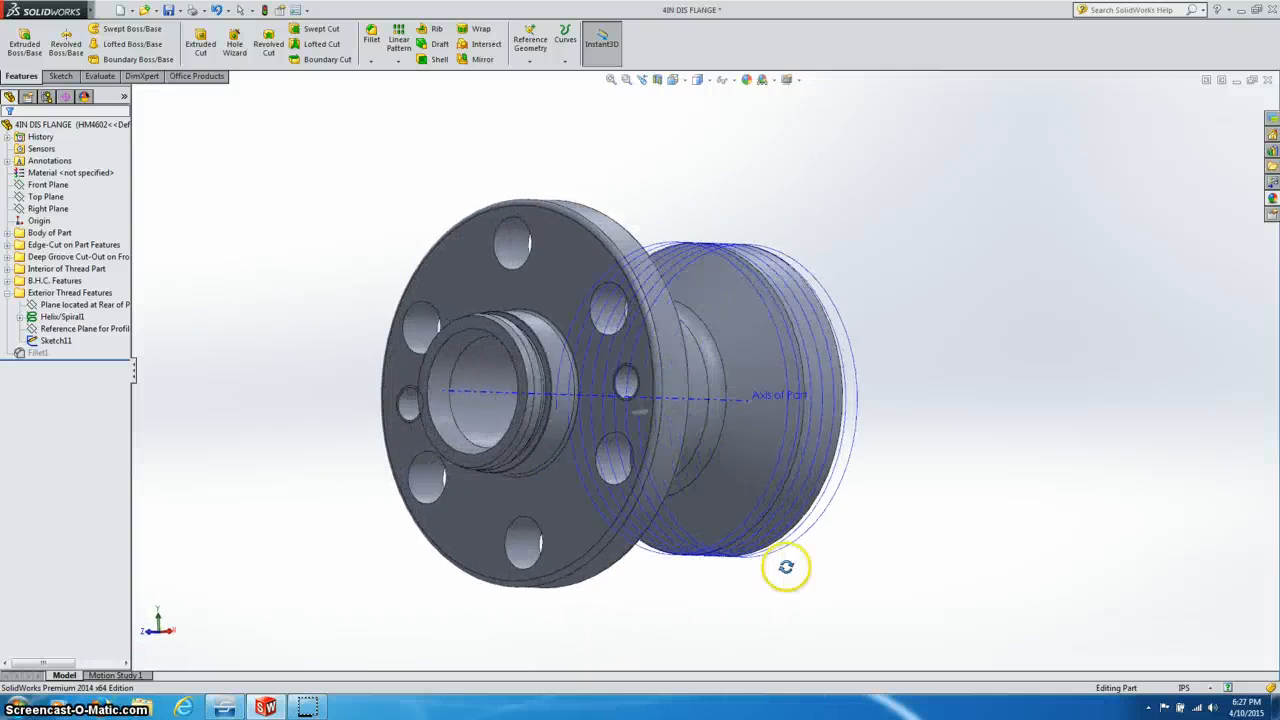
middle_drag(786, 567, 757, 583)
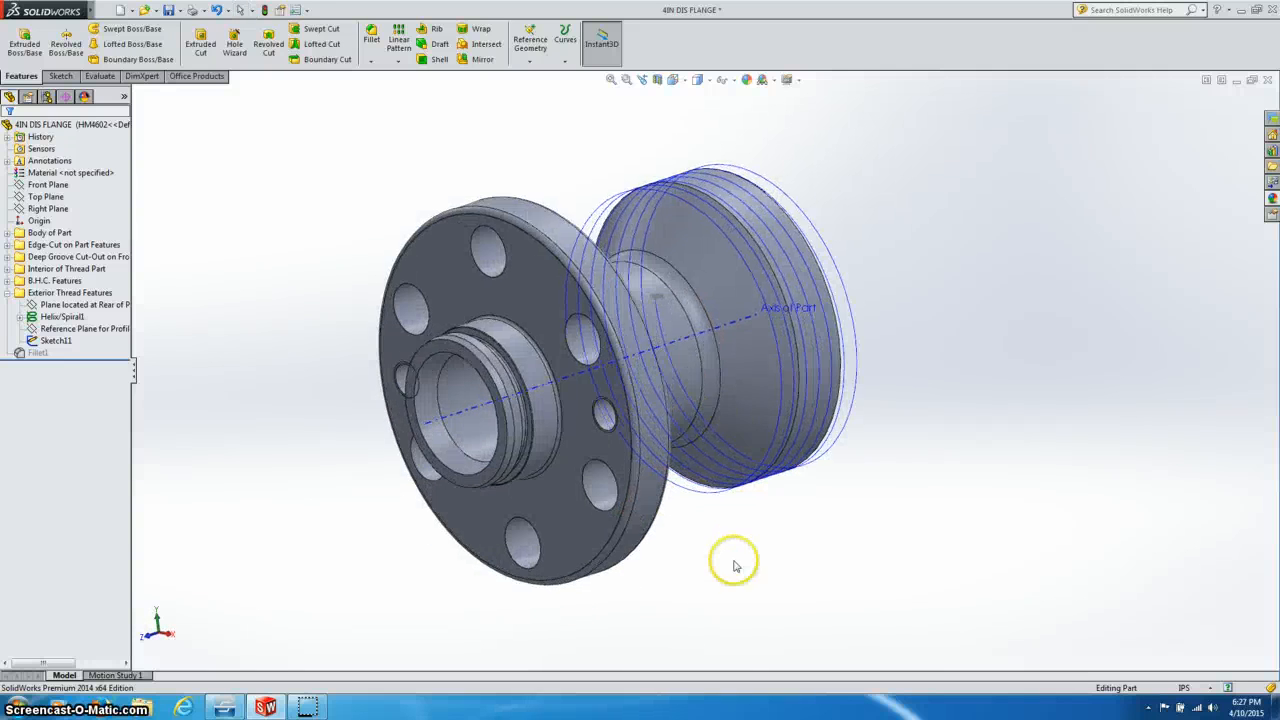
middle_drag(788, 550, 735, 553)
scroll(737, 472, up, 2)
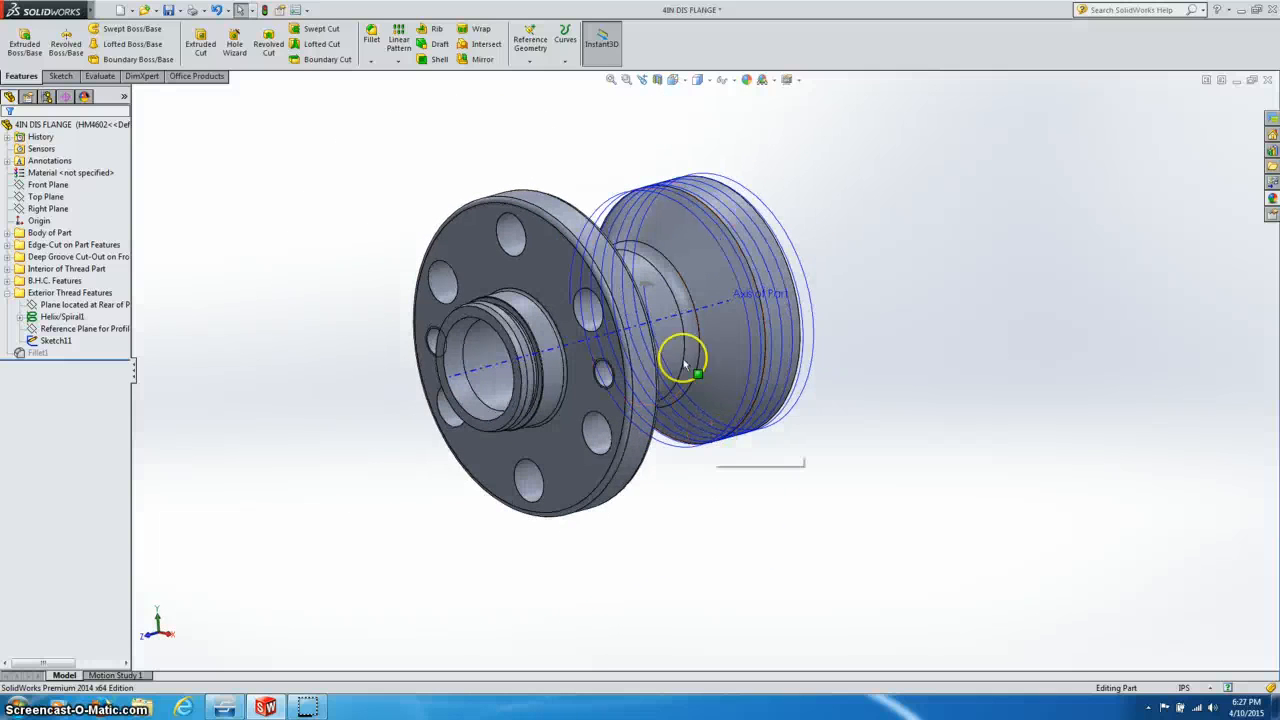
middle_drag(691, 514, 761, 540)
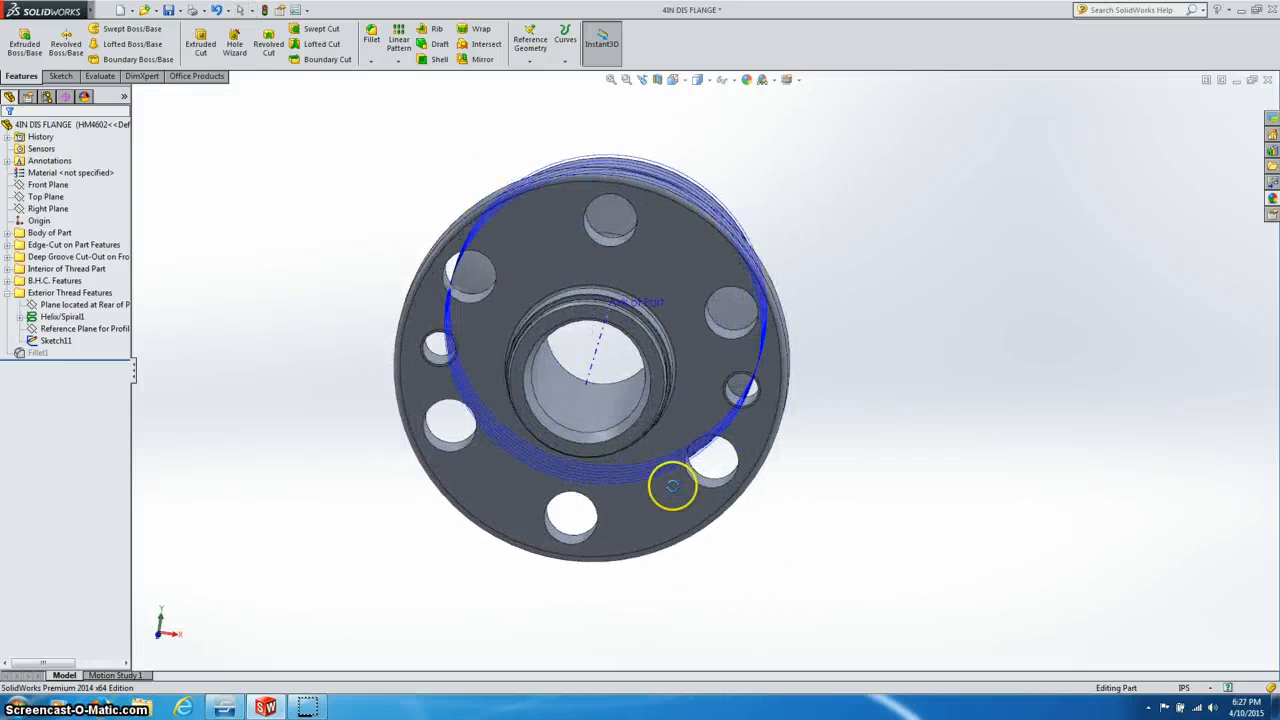
middle_drag(673, 486, 702, 499)
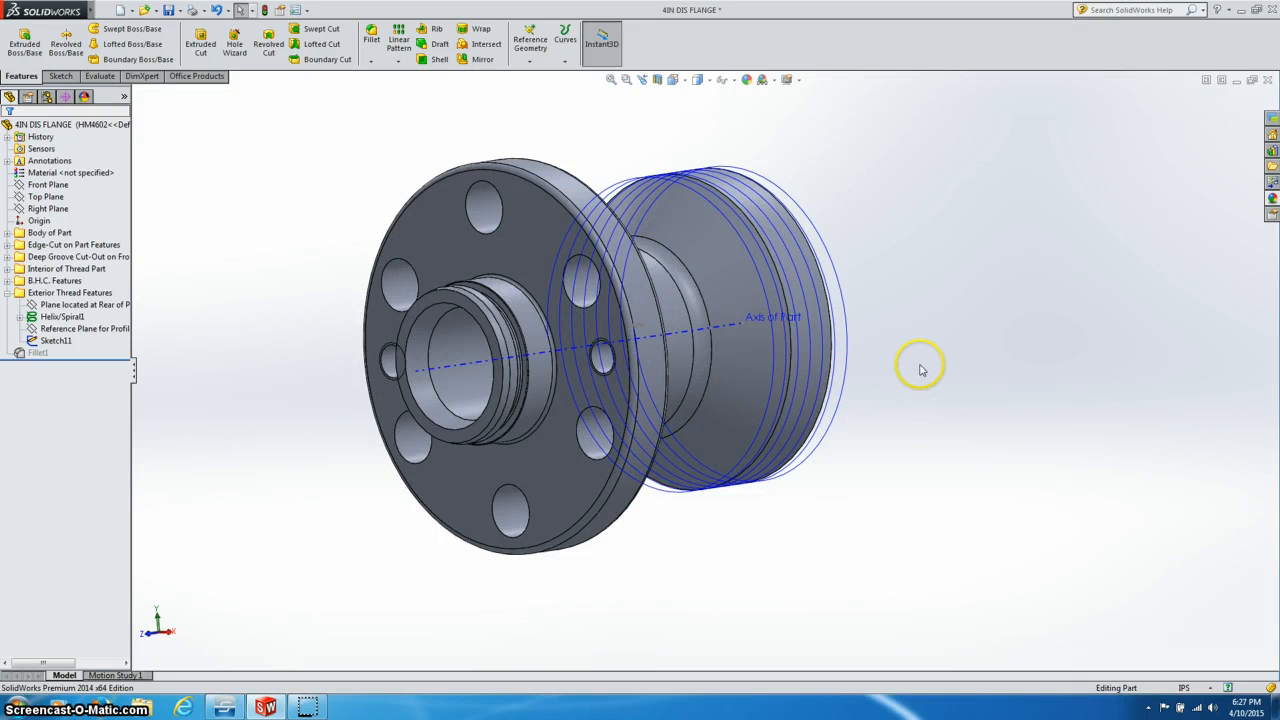
scroll(921, 370, up, 2)
scroll(679, 258, down, 2)
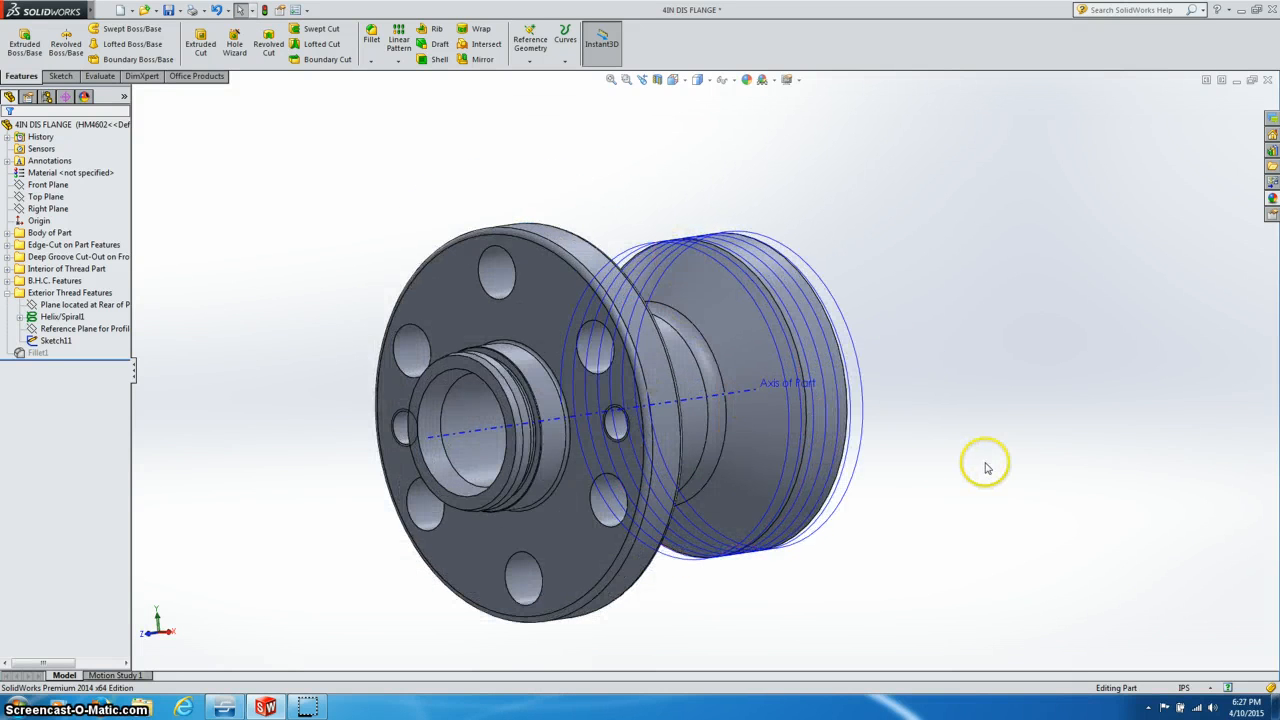
middle_drag(985, 467, 1023, 506)
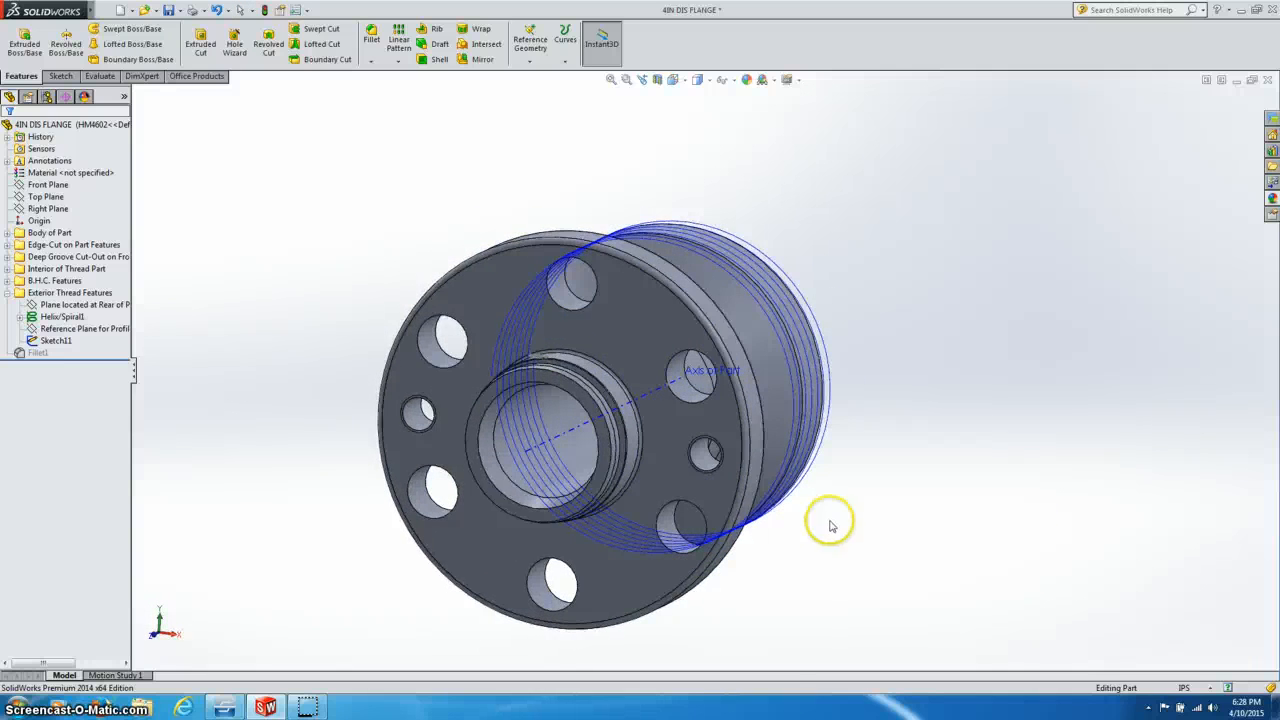
scroll(758, 499, up, 3)
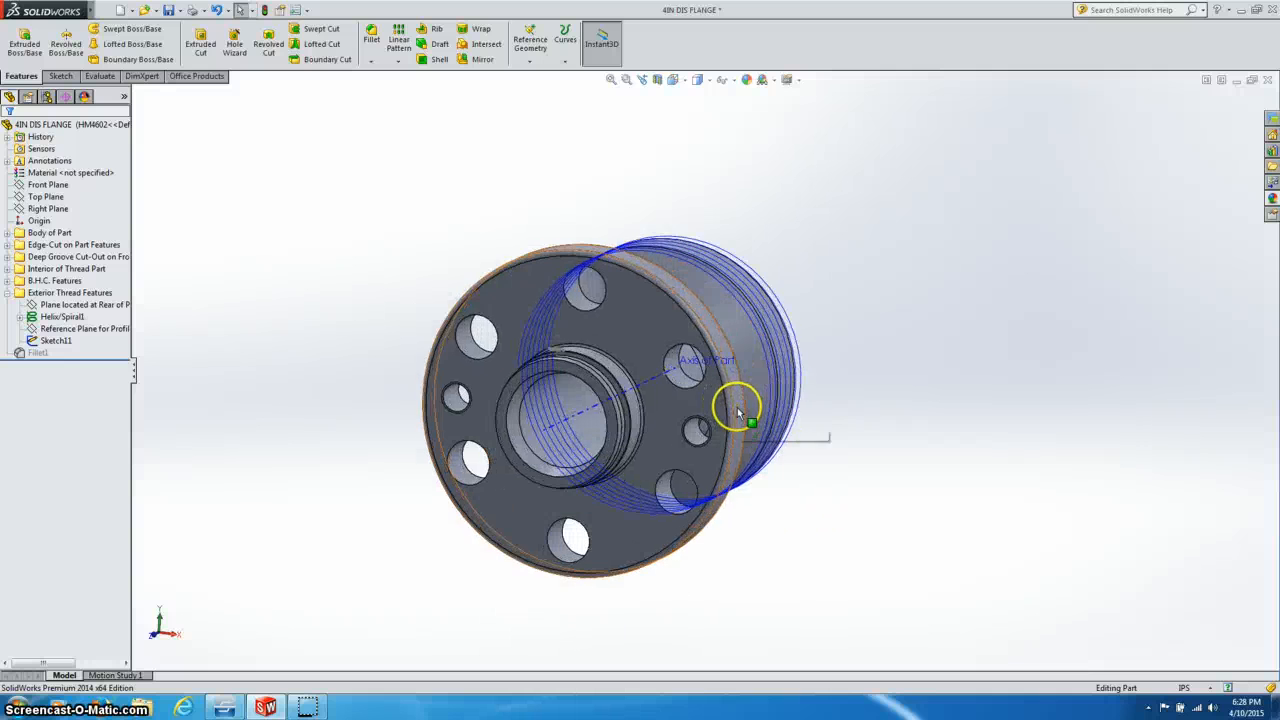
middle_drag(785, 468, 691, 497)
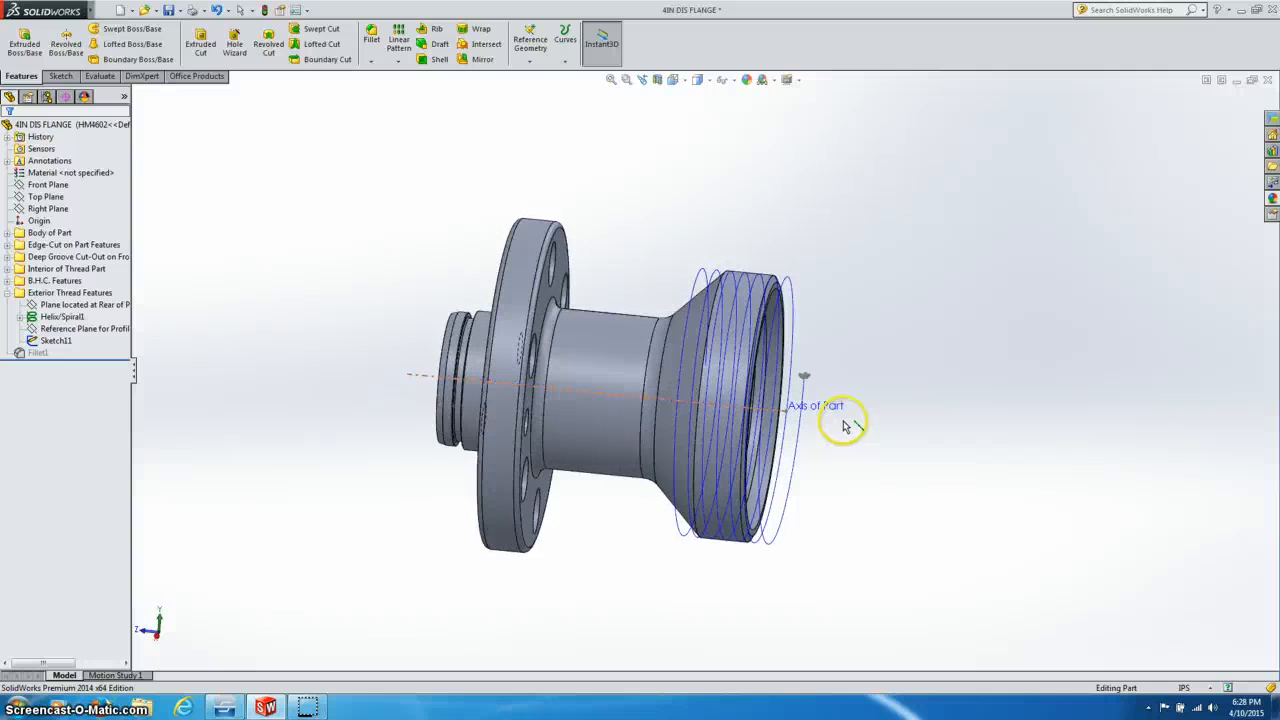
scroll(843, 425, down, 2)
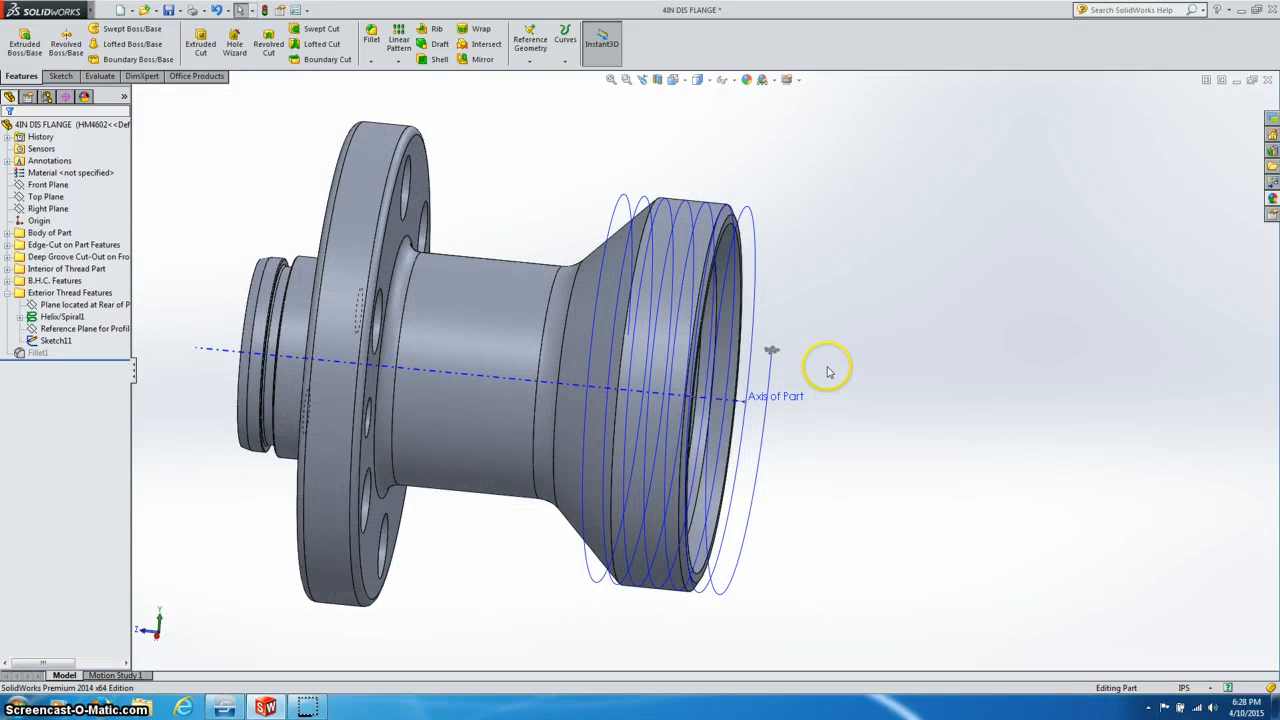
mouse_move(828, 372)
middle_down()
mouse_move(851, 371)
mouse_move(835, 387)
middle_up()
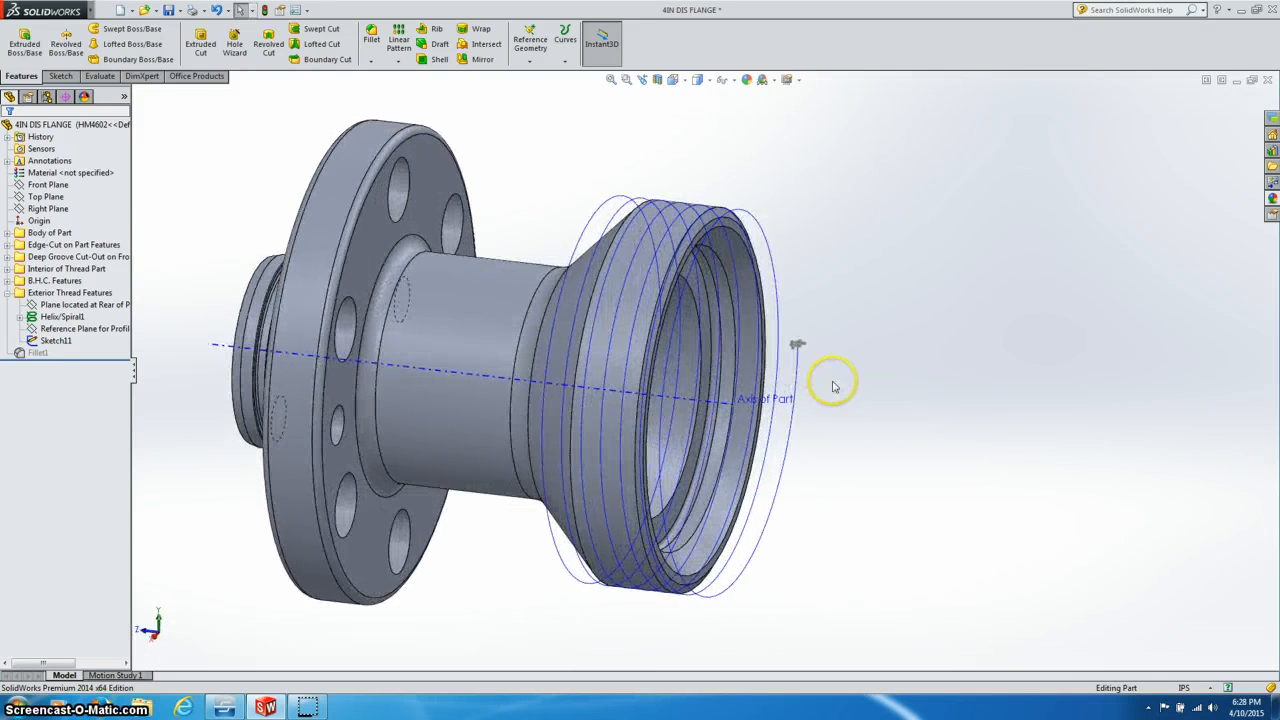
- Orient the view normal to Sketch11, the thread profile sketch, and look closer at the threaded collar and helix
click(52, 345)
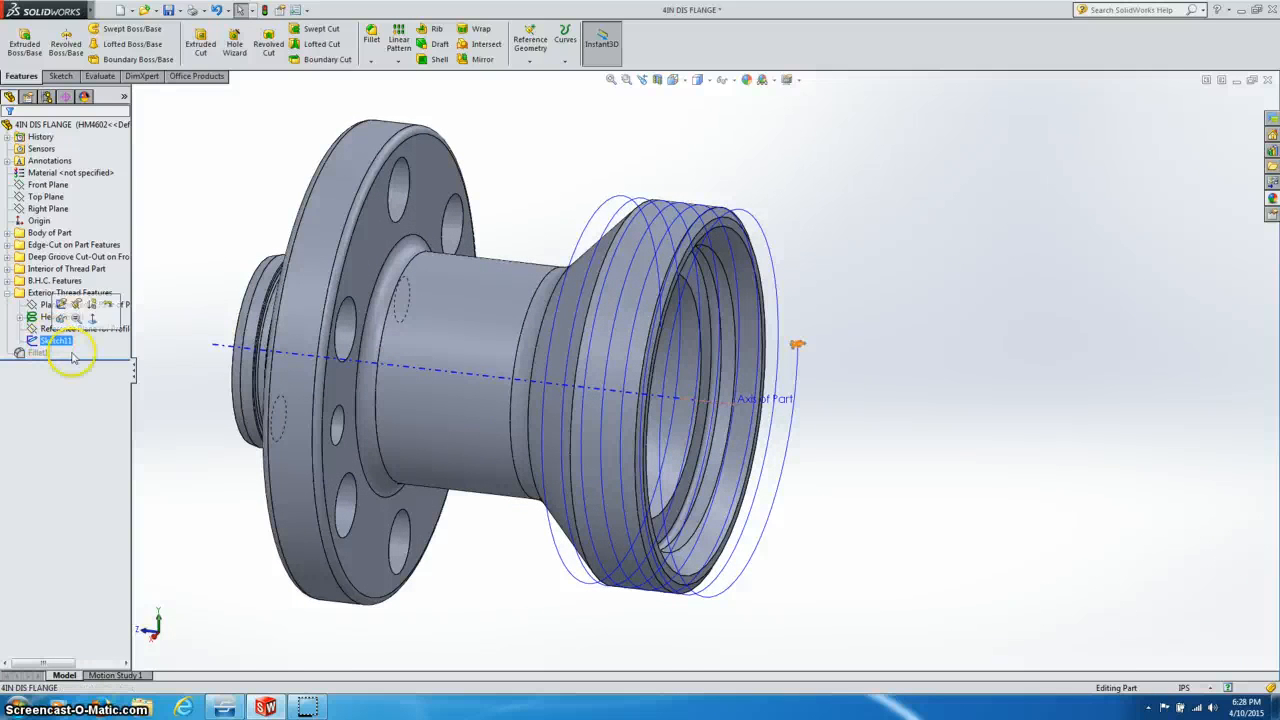
scroll(822, 358, down, 2)
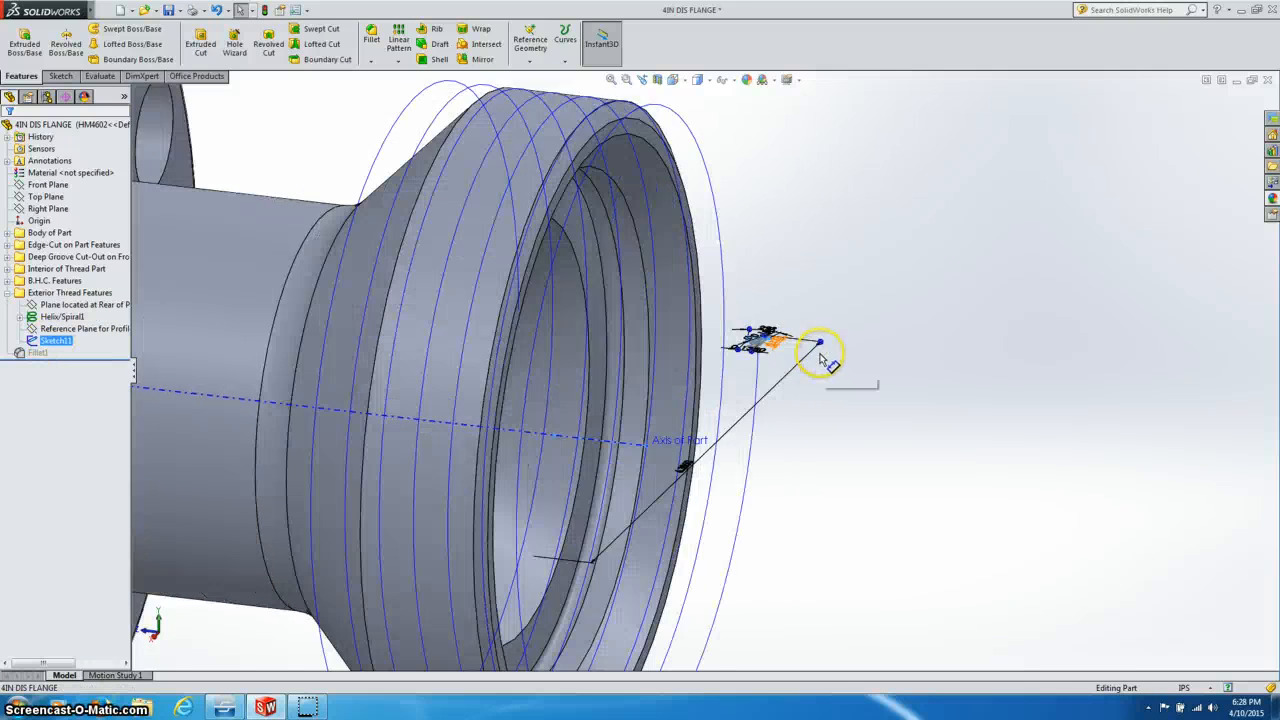
scroll(779, 347, down, 2)
scroll(777, 393, up, 3)
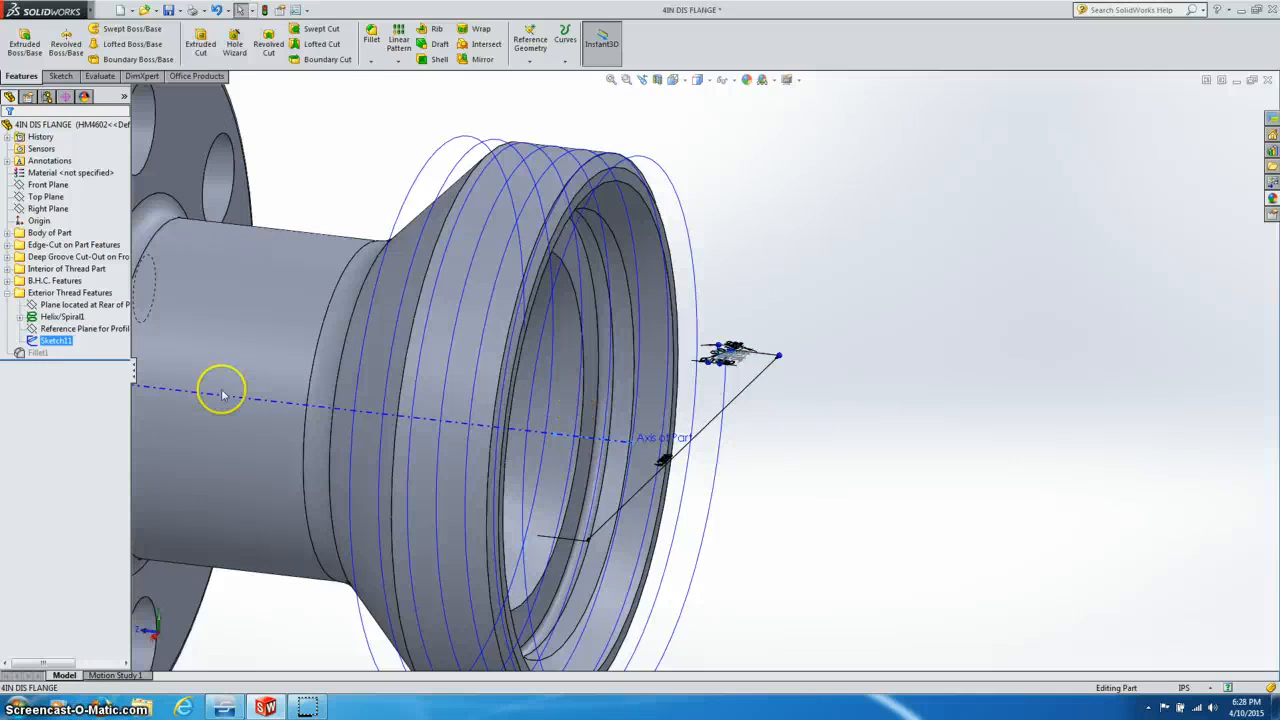
right_click(56, 341)
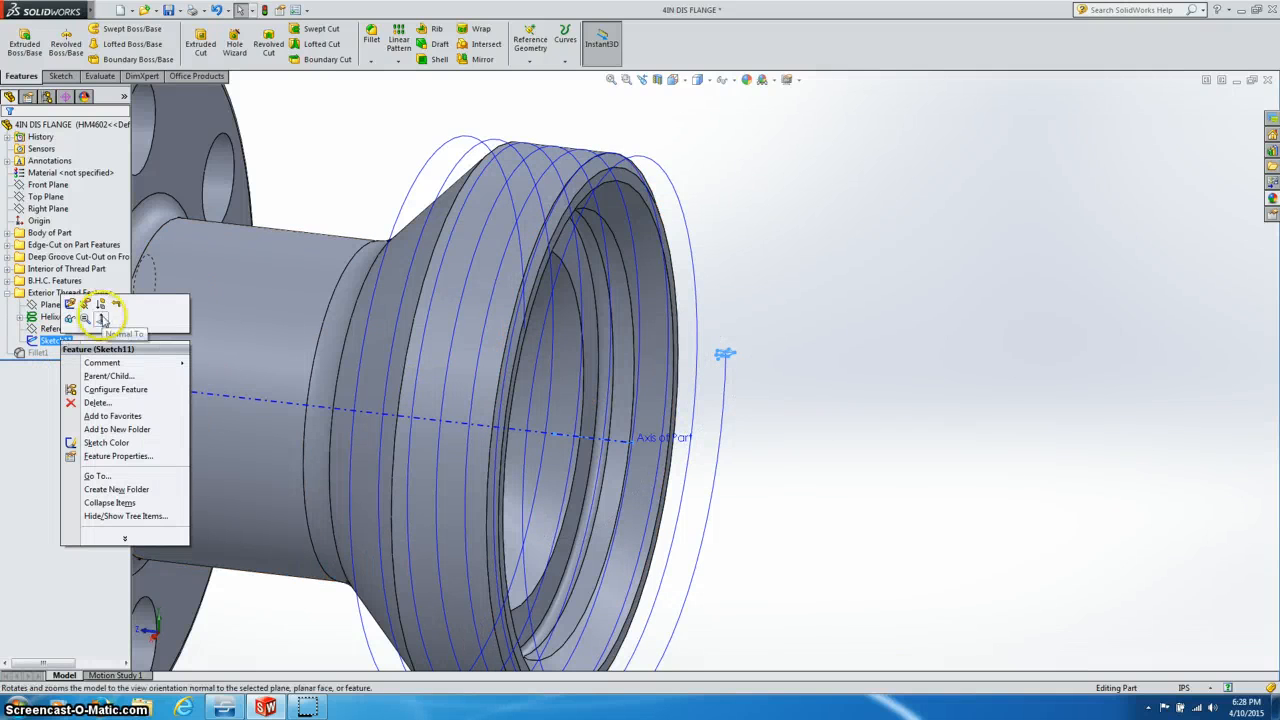
click(102, 319)
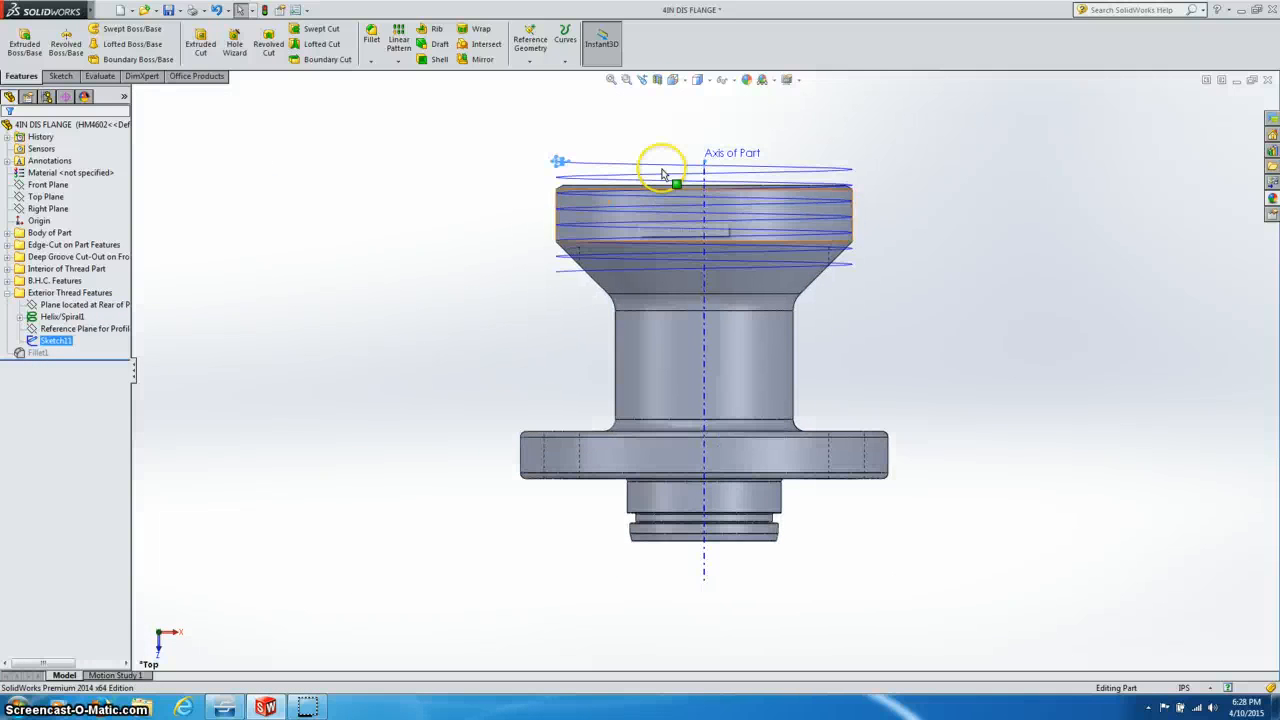
scroll(714, 134, down, 3)
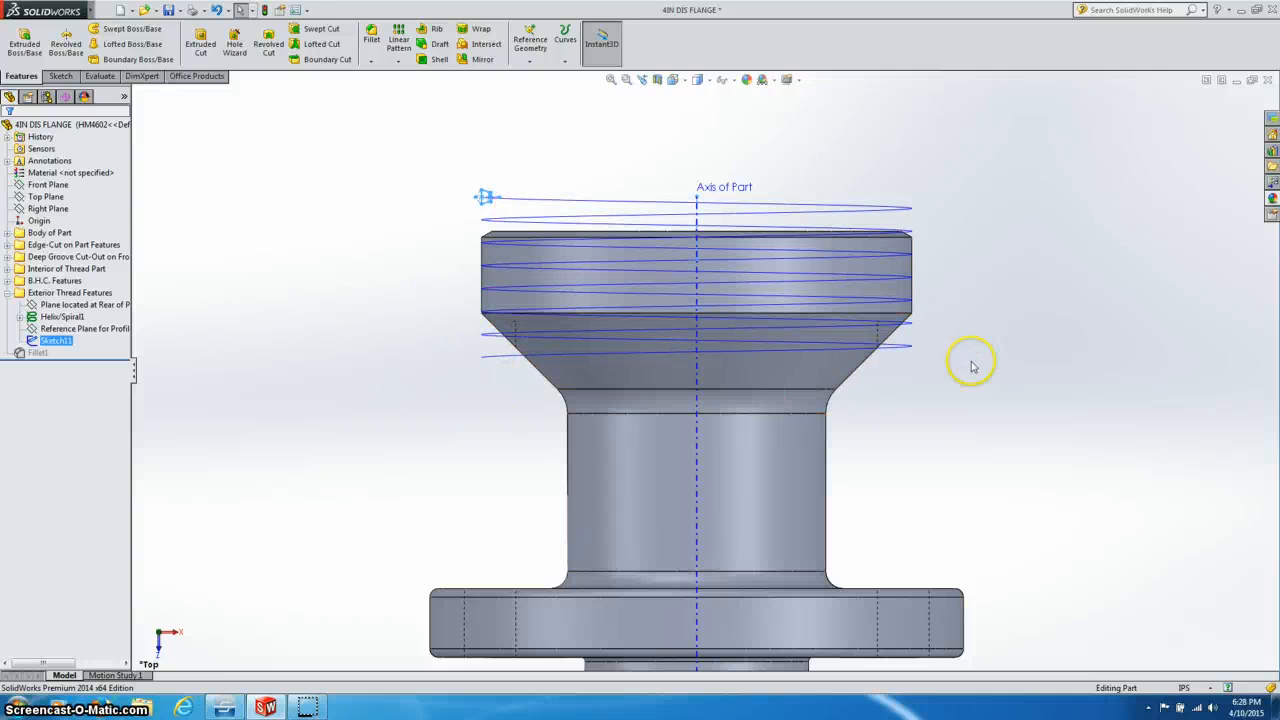
click(598, 265)
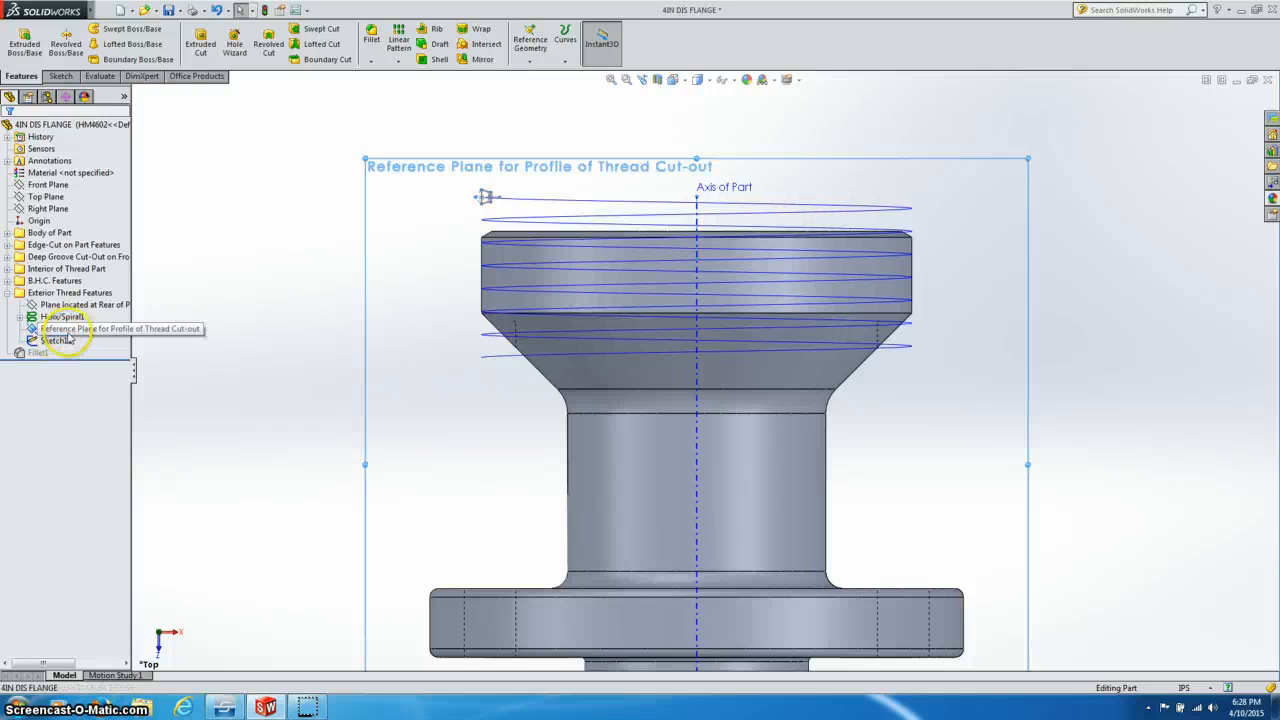
- Open Sketch11 in the Exterior Thread Features folder for editing and bring the thread profile into close view
click(58, 340)
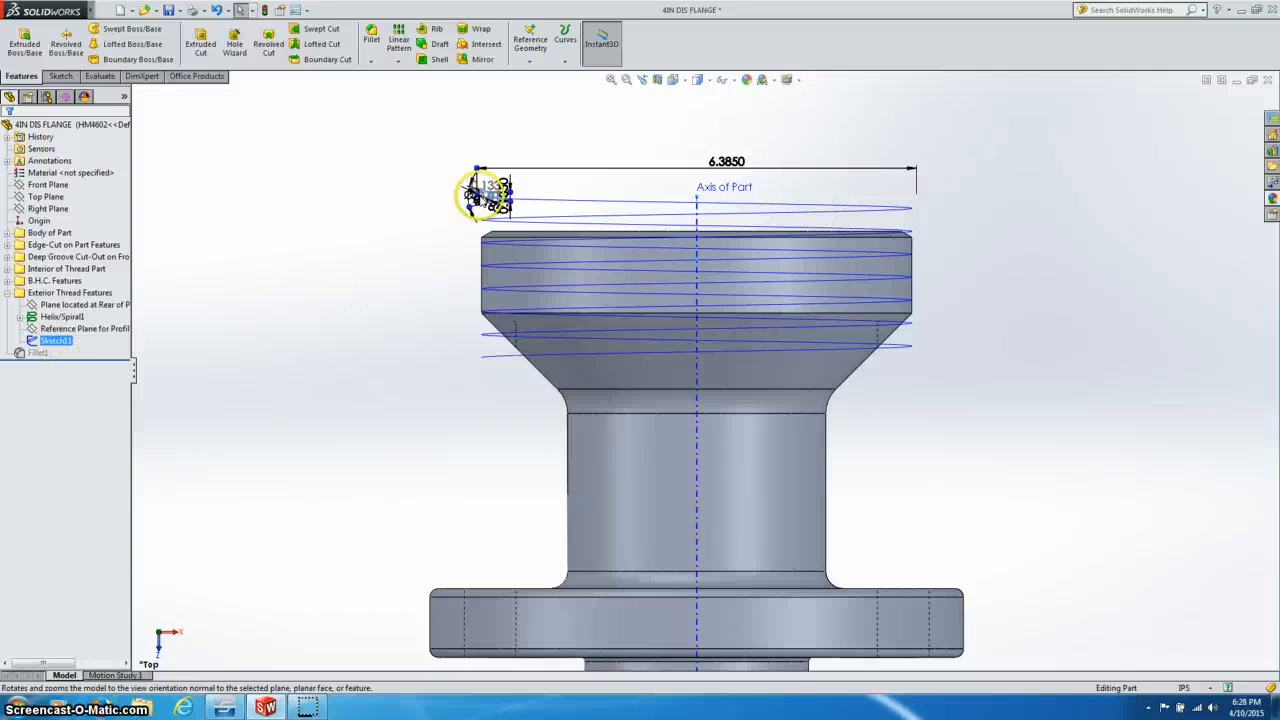
scroll(490, 205, down, 3)
right_click(68, 343)
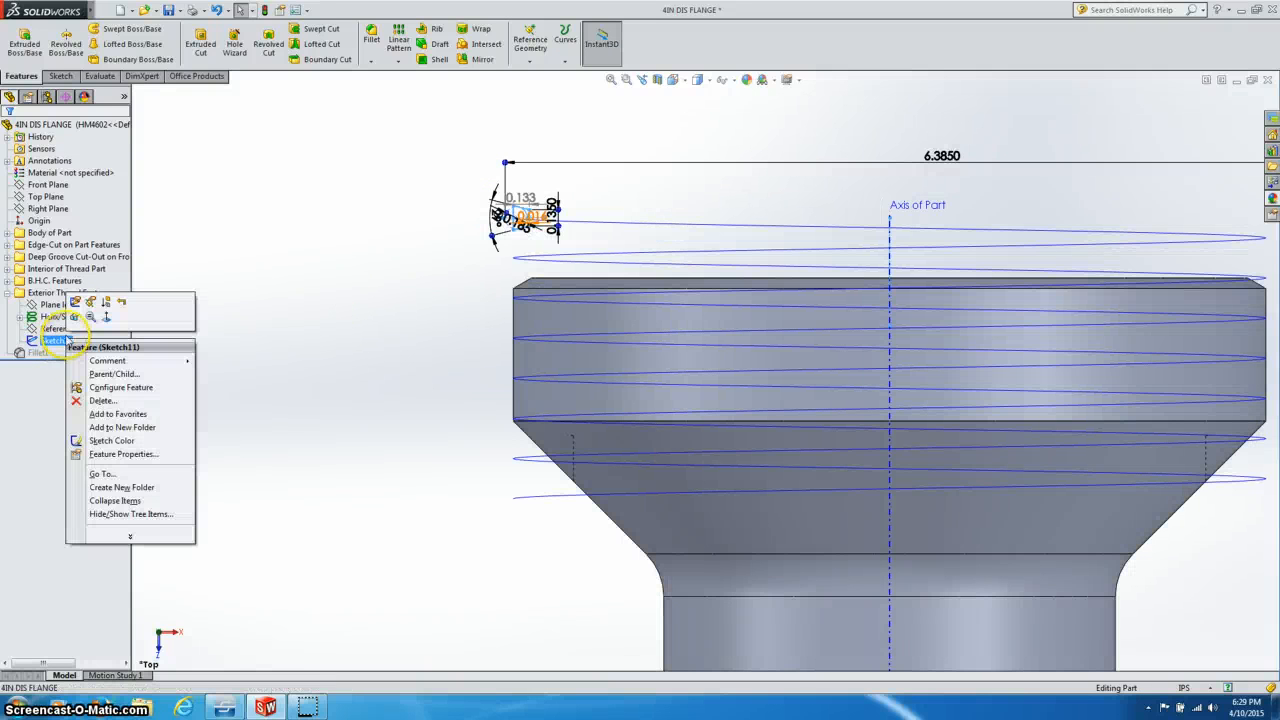
click(75, 303)
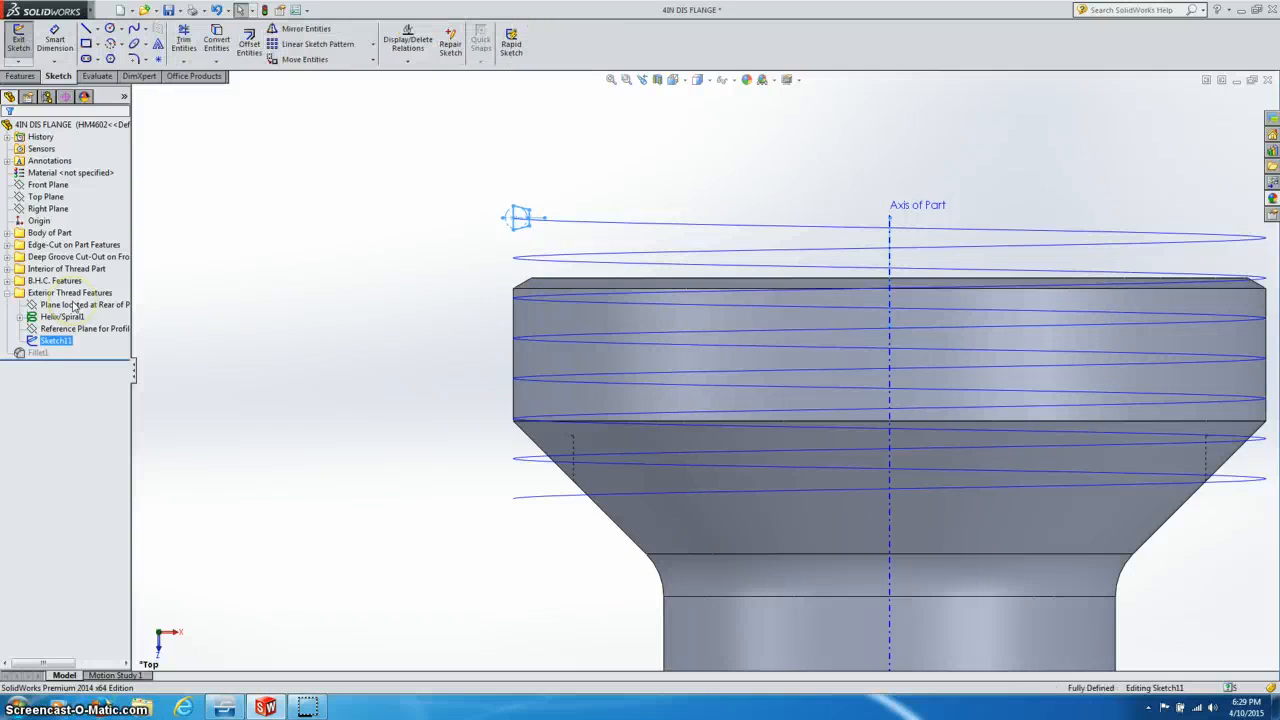
scroll(549, 218, down, 2)
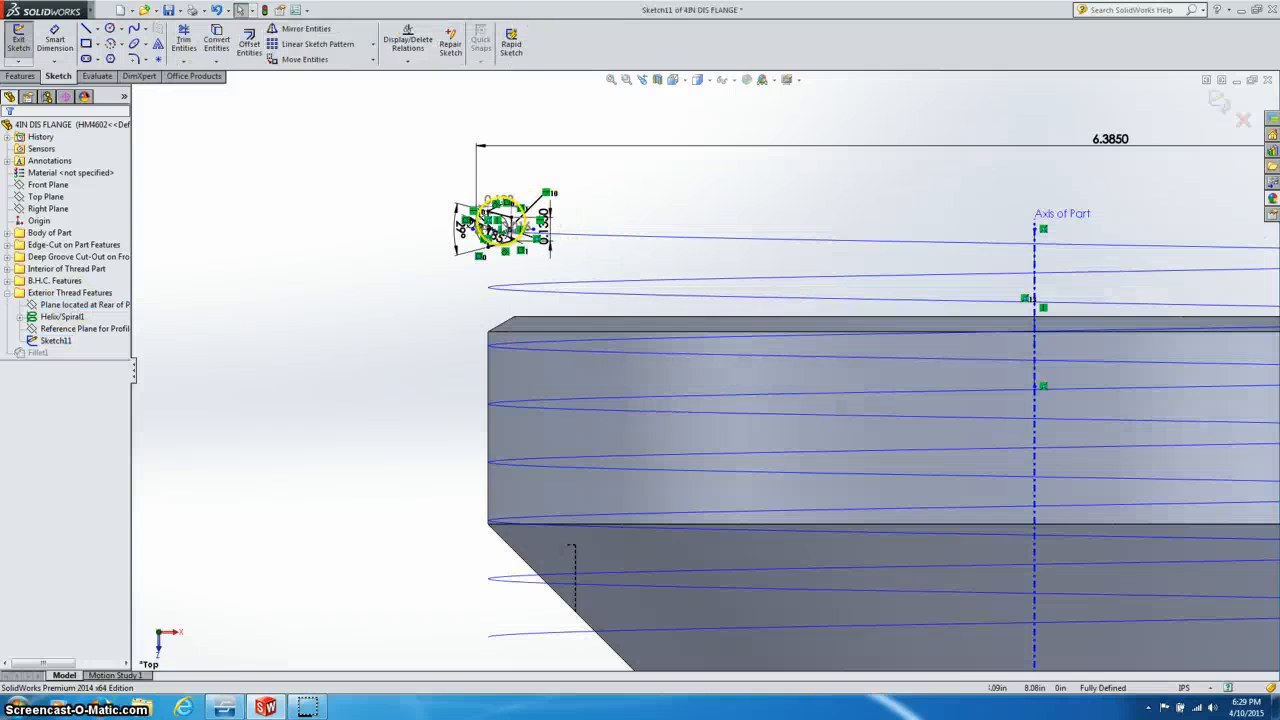
scroll(500, 225, down, 4)
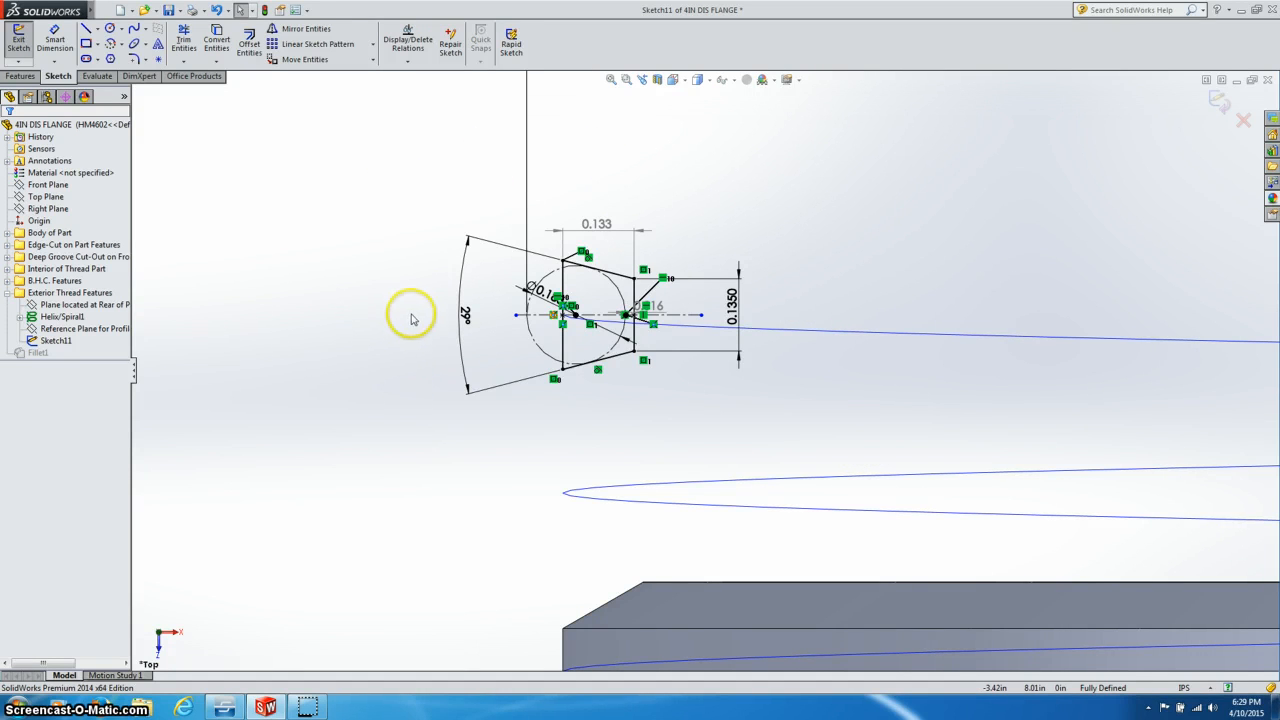
- Reposition the 29° angle dimension beside the wide end of the trapezoidal thread profile
drag(466, 314, 443, 318)
click(700, 420)
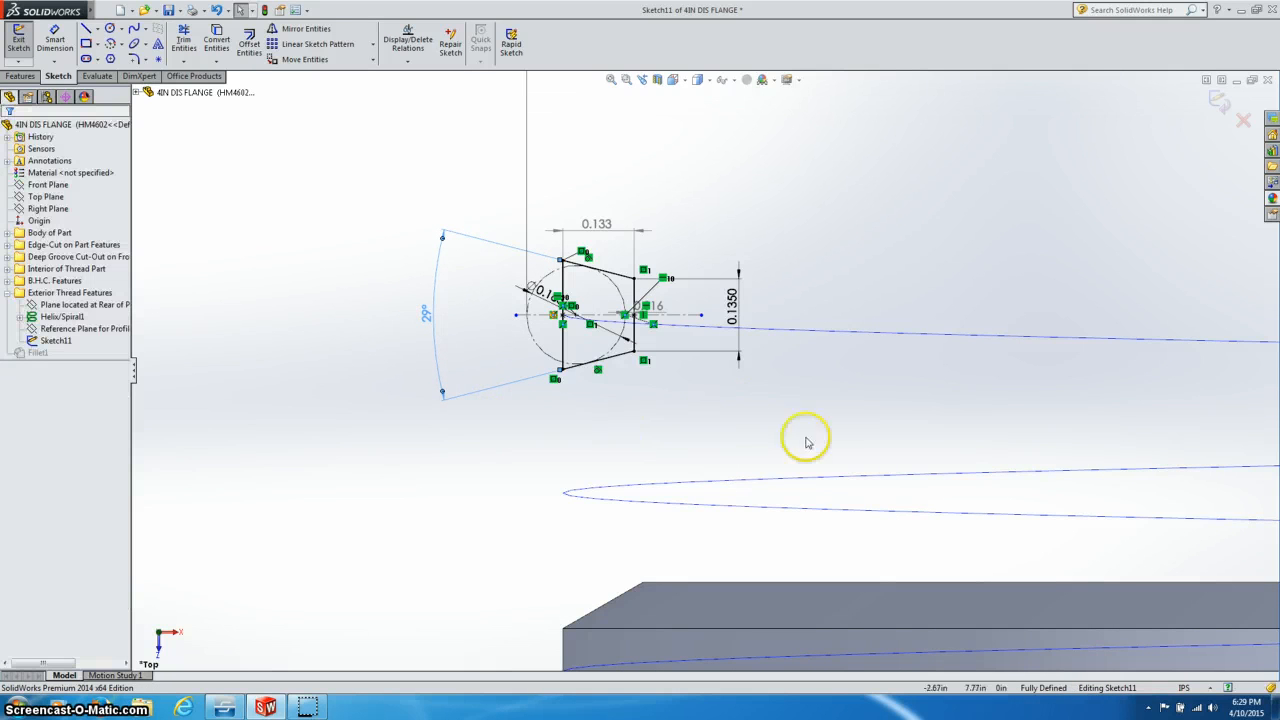
click(357, 420)
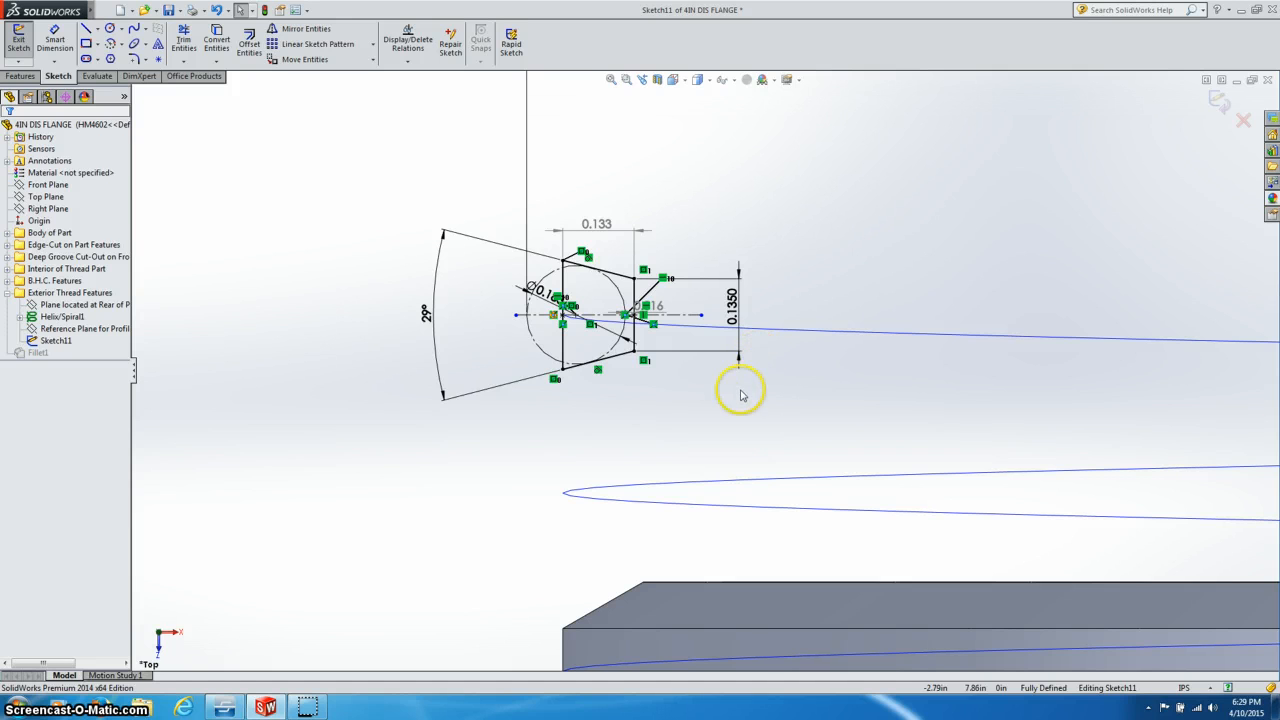
click(428, 313)
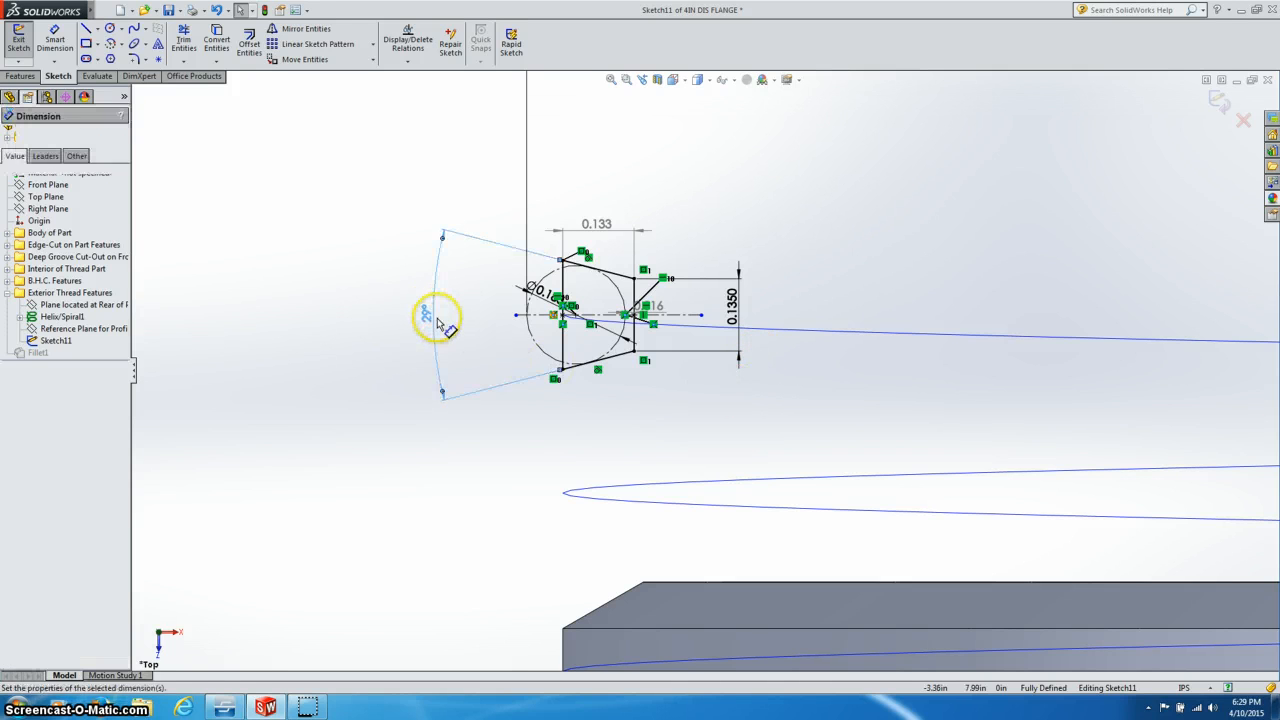
drag(433, 318, 502, 339)
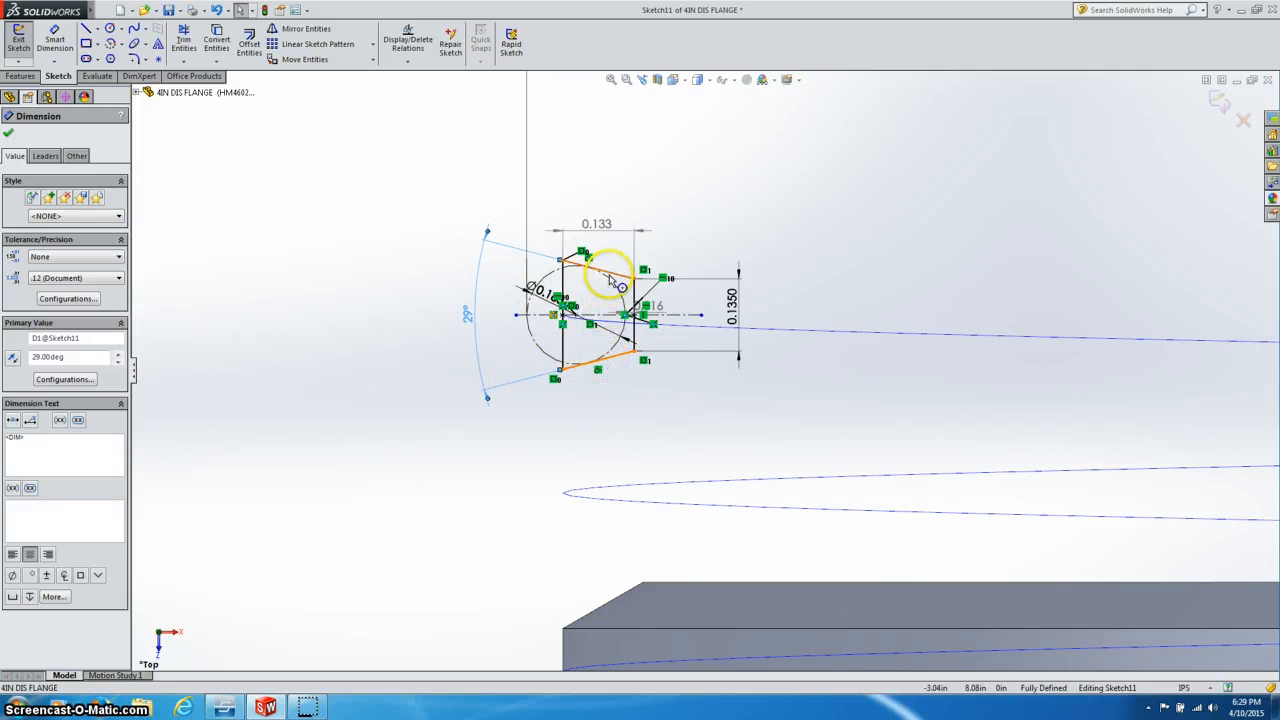
click(436, 498)
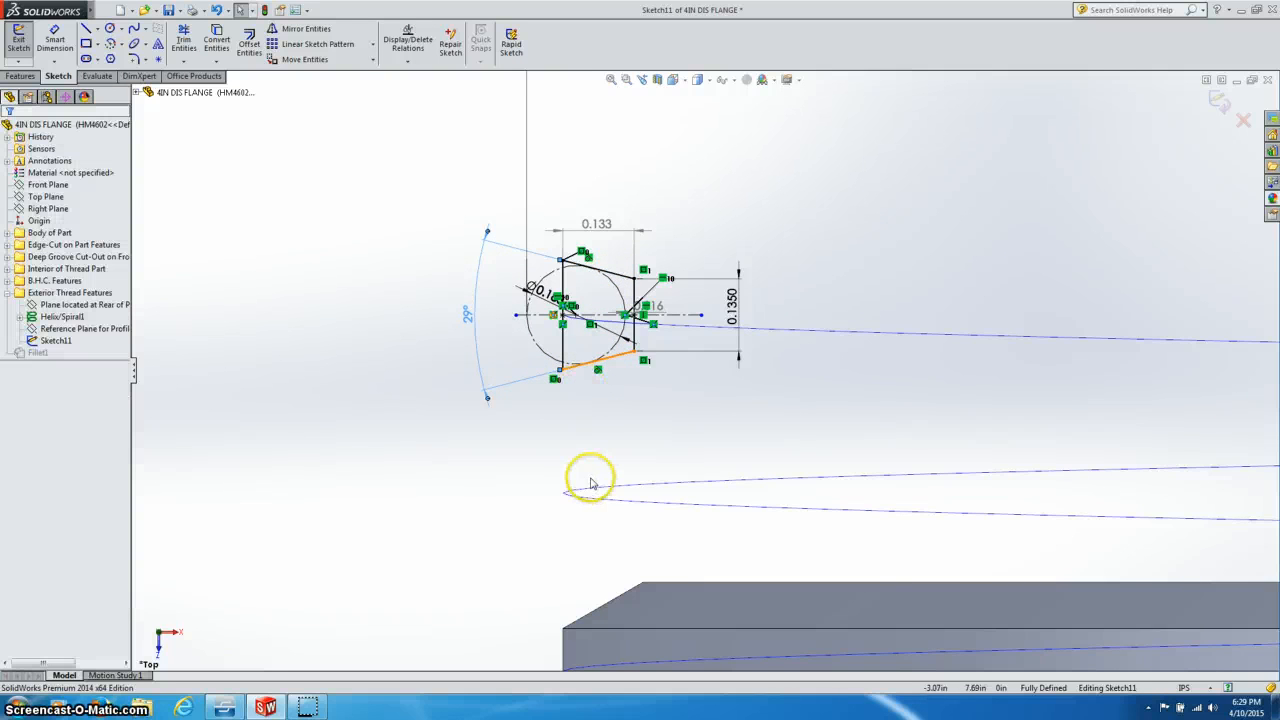
- Move the 0.1350 narrow-side dimension and the 0.133 depth dimension farther out from the thread profile
scroll(592, 480, up, 2)
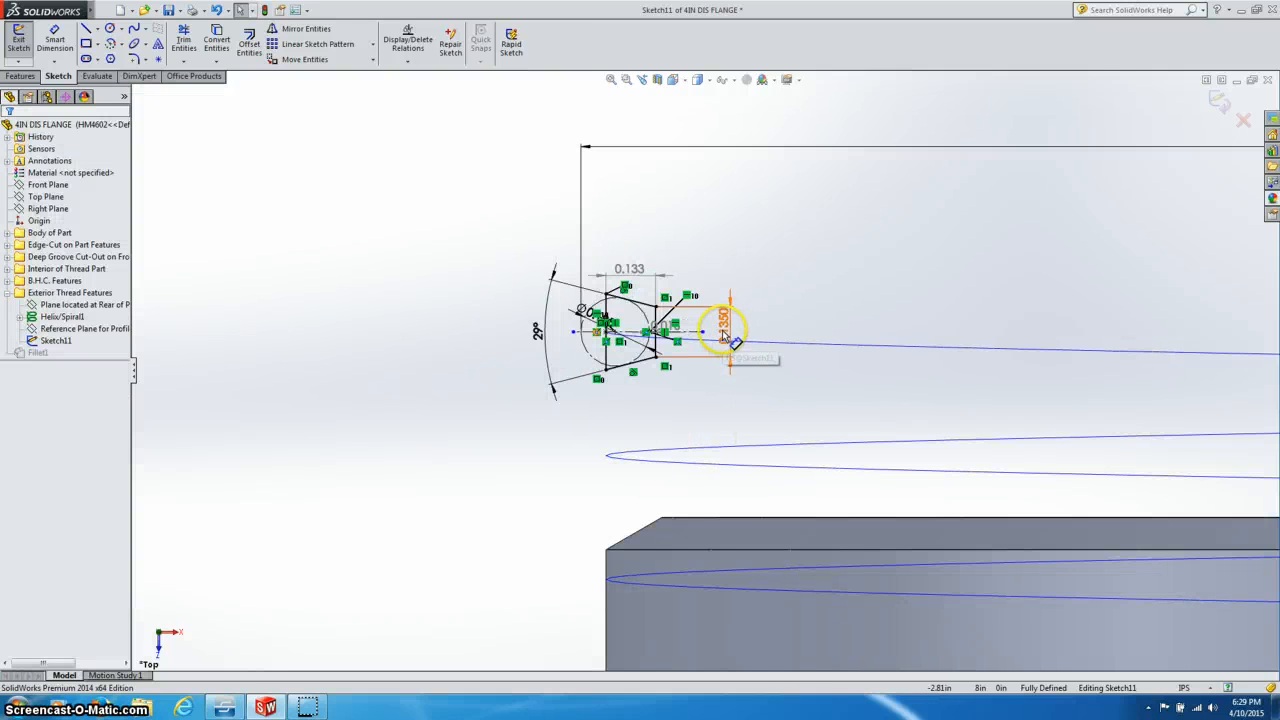
drag(724, 331, 751, 329)
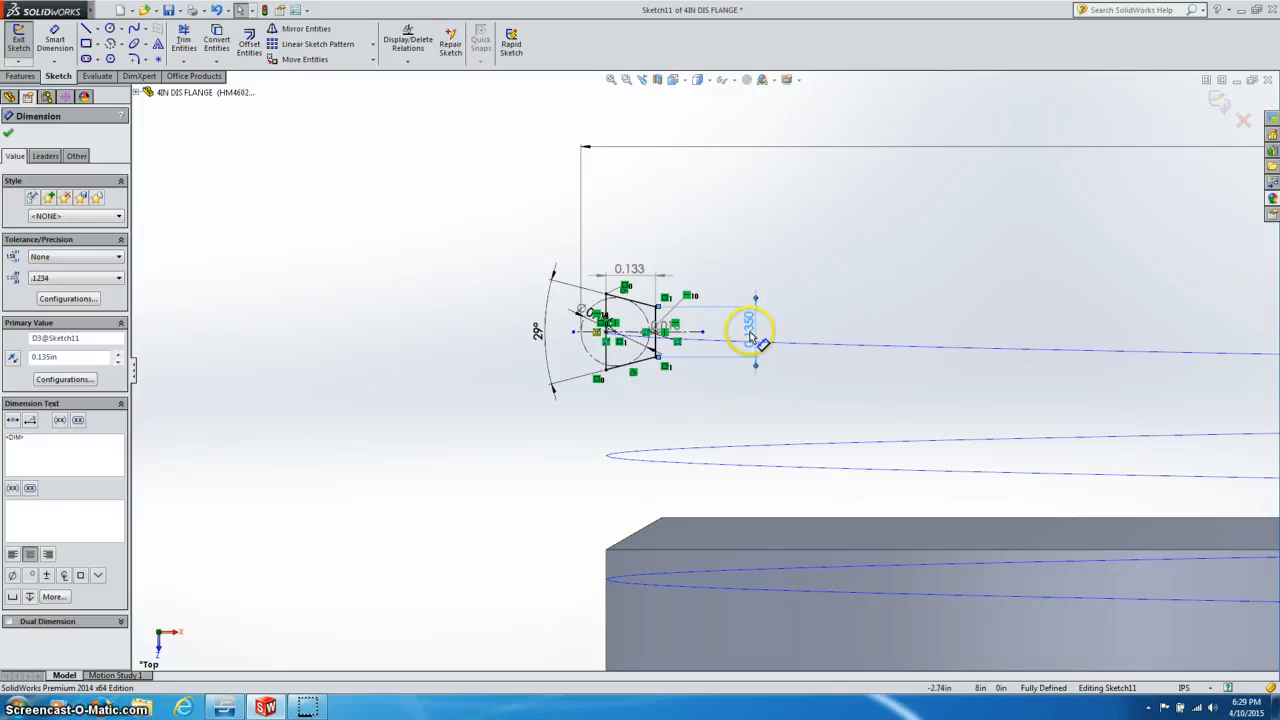
click(636, 282)
drag(631, 277, 632, 231)
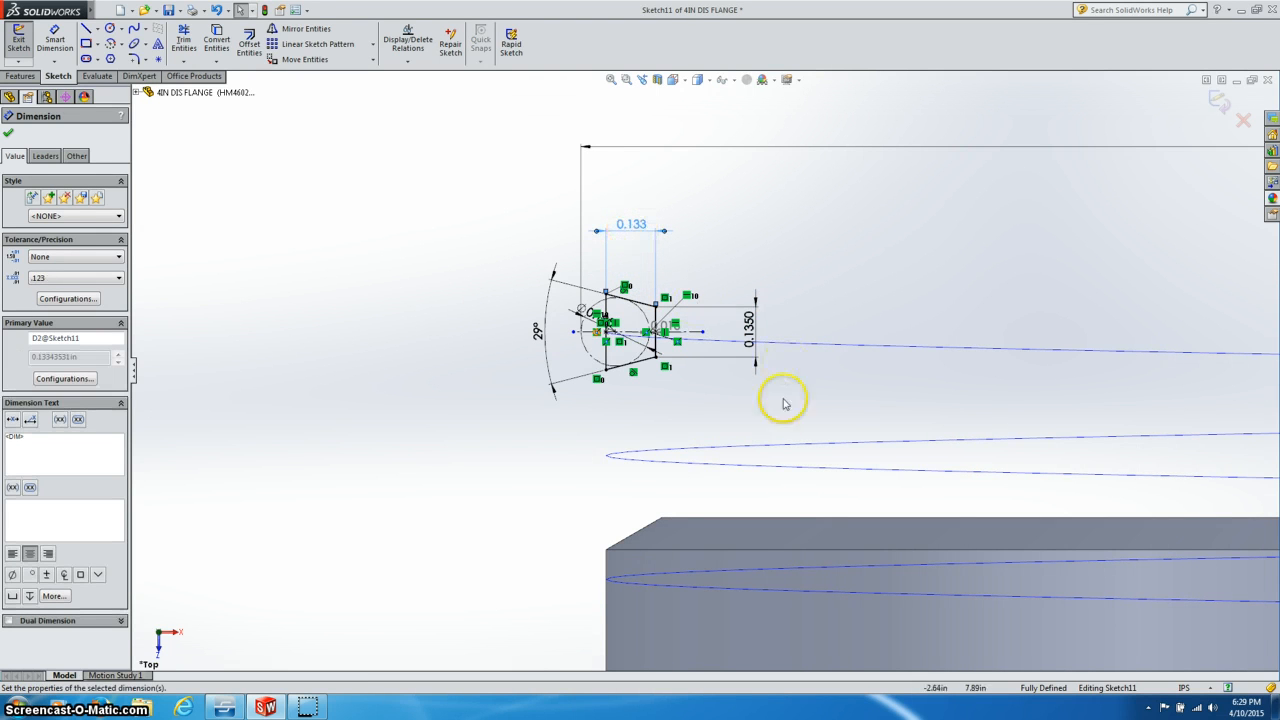
click(363, 283)
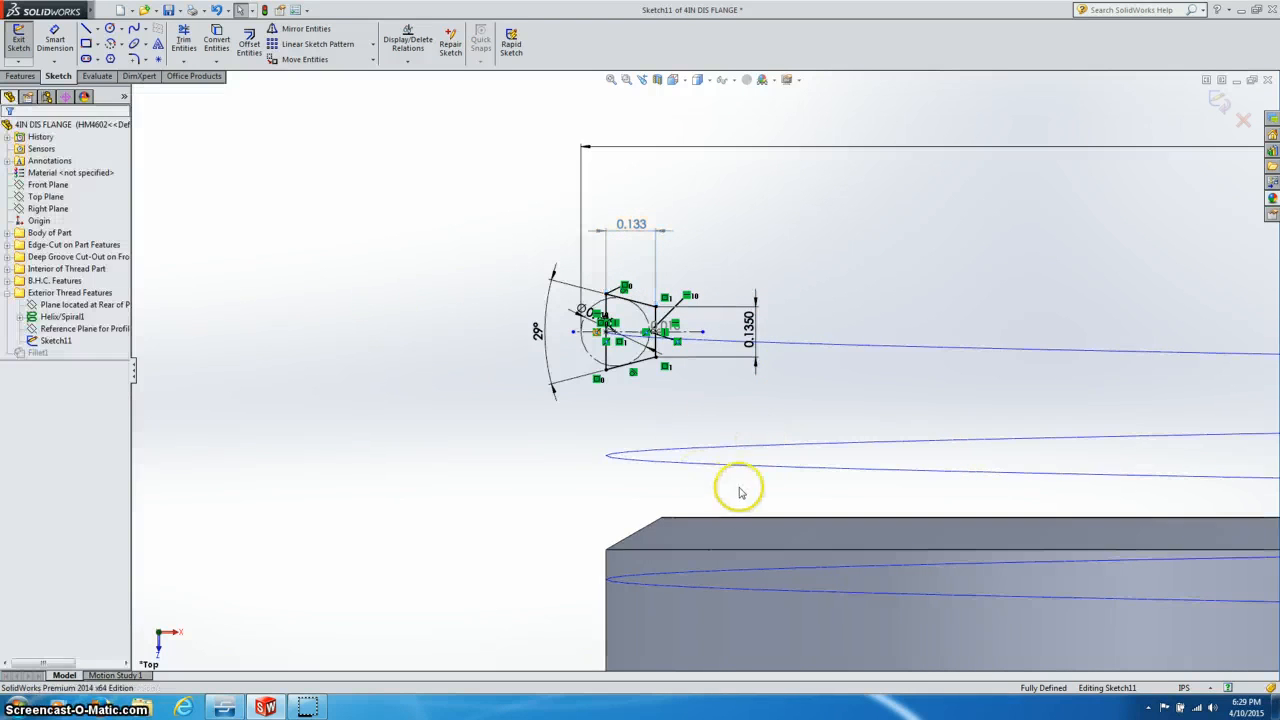
- Examine the thread profile sketch in 3D against the helix, the collar and the part axis from several angles
mouse_move(722, 463)
middle_down()
mouse_move(714, 423)
mouse_move(780, 400)
mouse_move(757, 545)
mouse_move(651, 574)
mouse_move(640, 563)
mouse_move(731, 609)
mouse_move(727, 645)
mouse_move(609, 623)
mouse_move(630, 564)
middle_up()
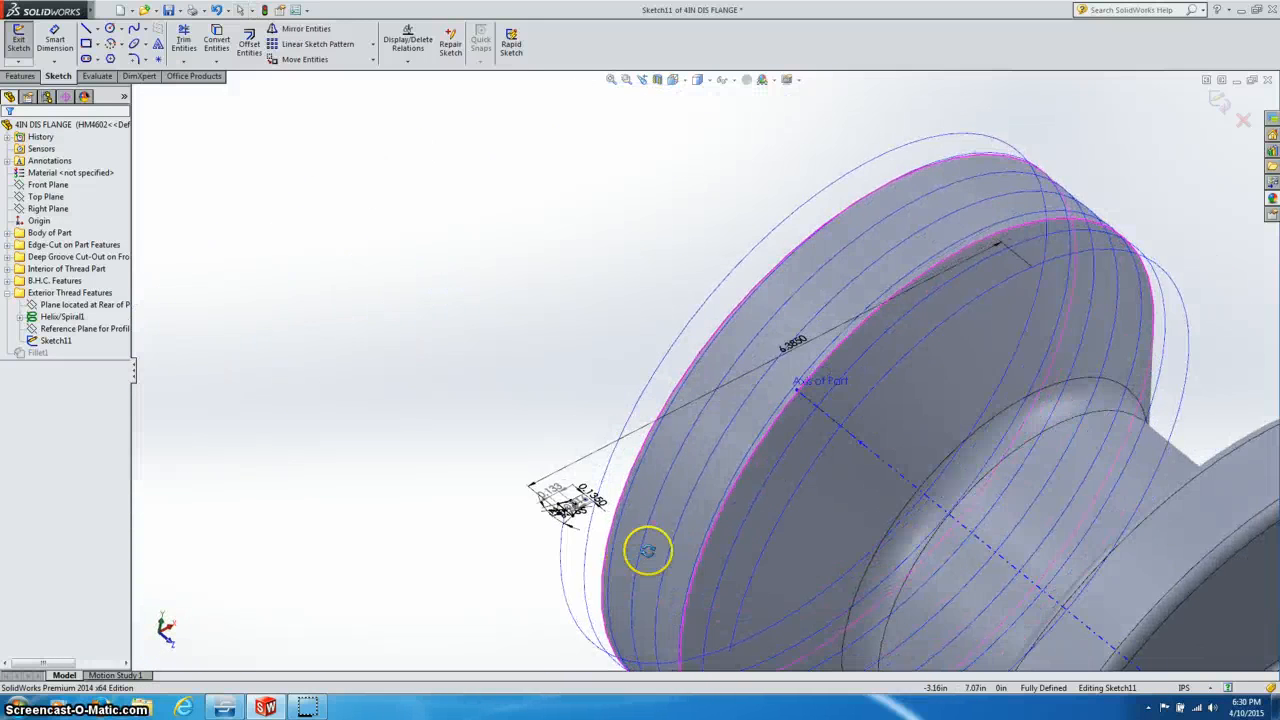
scroll(600, 525, down, 5)
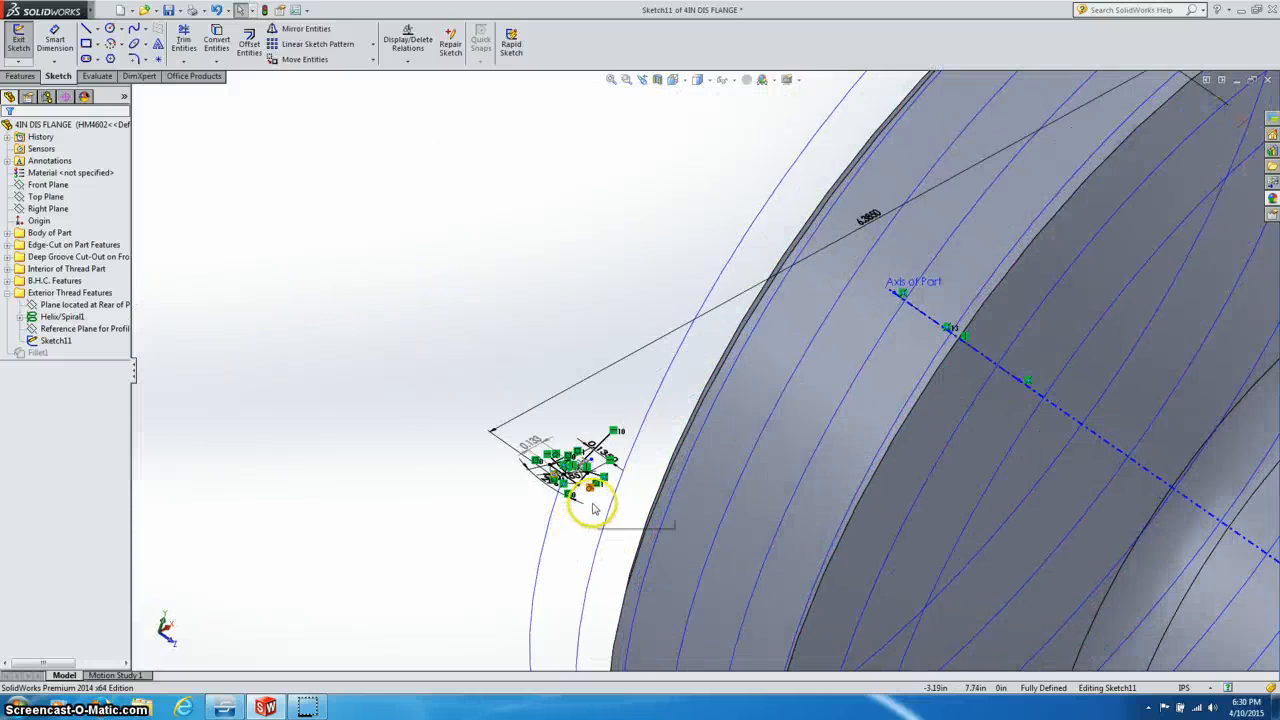
scroll(590, 511, down, 1)
mouse_move(631, 509)
middle_down()
mouse_move(714, 526)
mouse_move(700, 540)
middle_up()
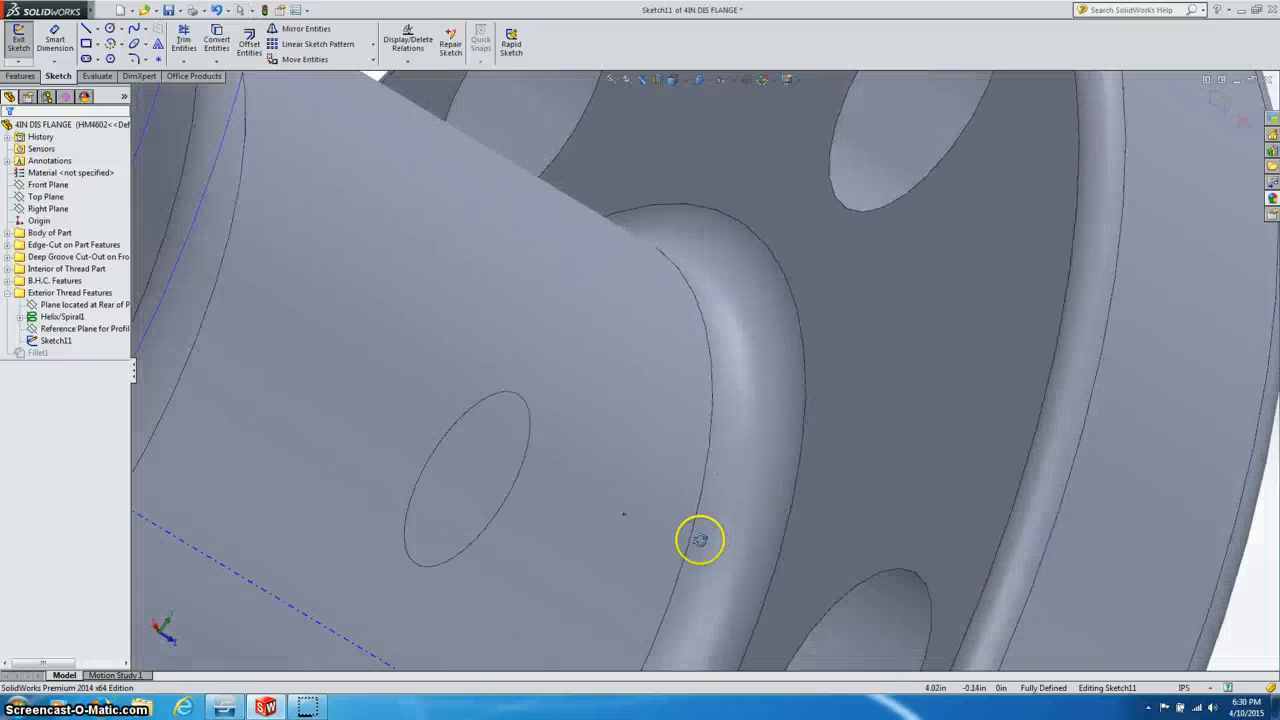
scroll(630, 488, up, 5)
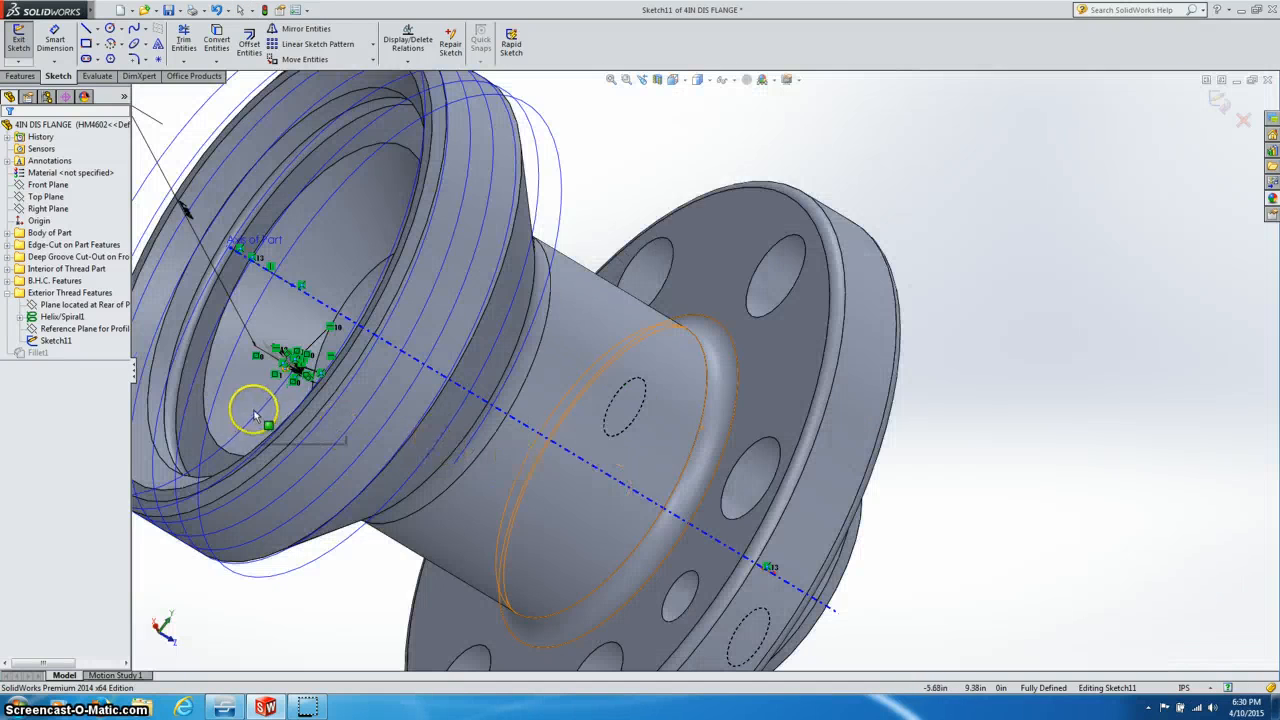
mouse_move(254, 411)
middle_down()
mouse_move(329, 471)
mouse_move(309, 503)
mouse_move(303, 443)
mouse_move(319, 402)
middle_up()
scroll(350, 380, down, 8)
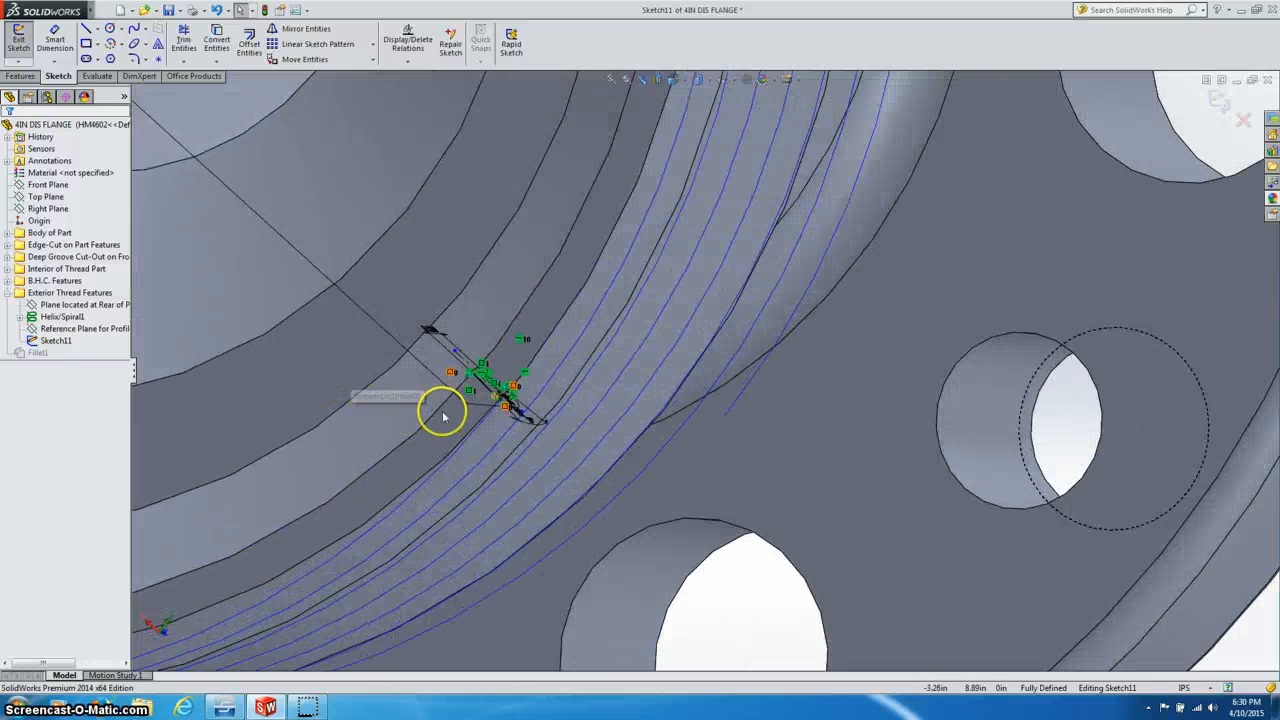
middle_drag(422, 449, 417, 411)
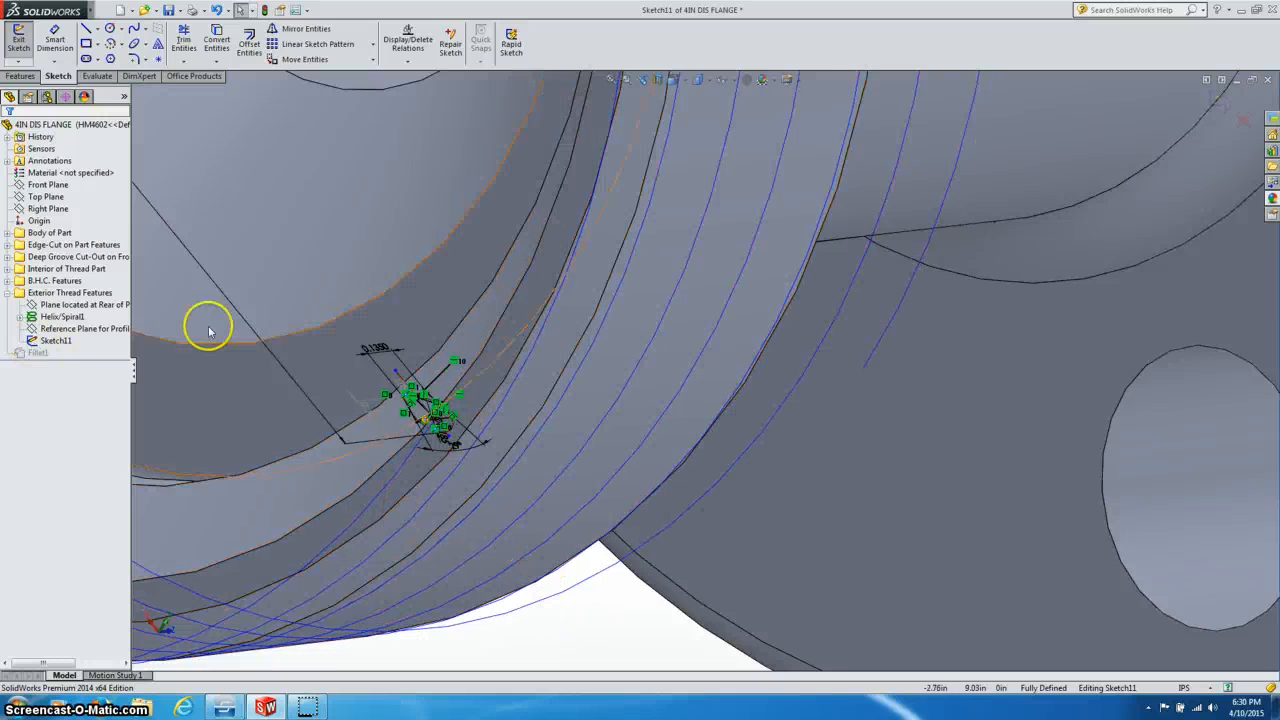
- Exit the Sketch11 edit and discard the changes made to it
click(1240, 121)
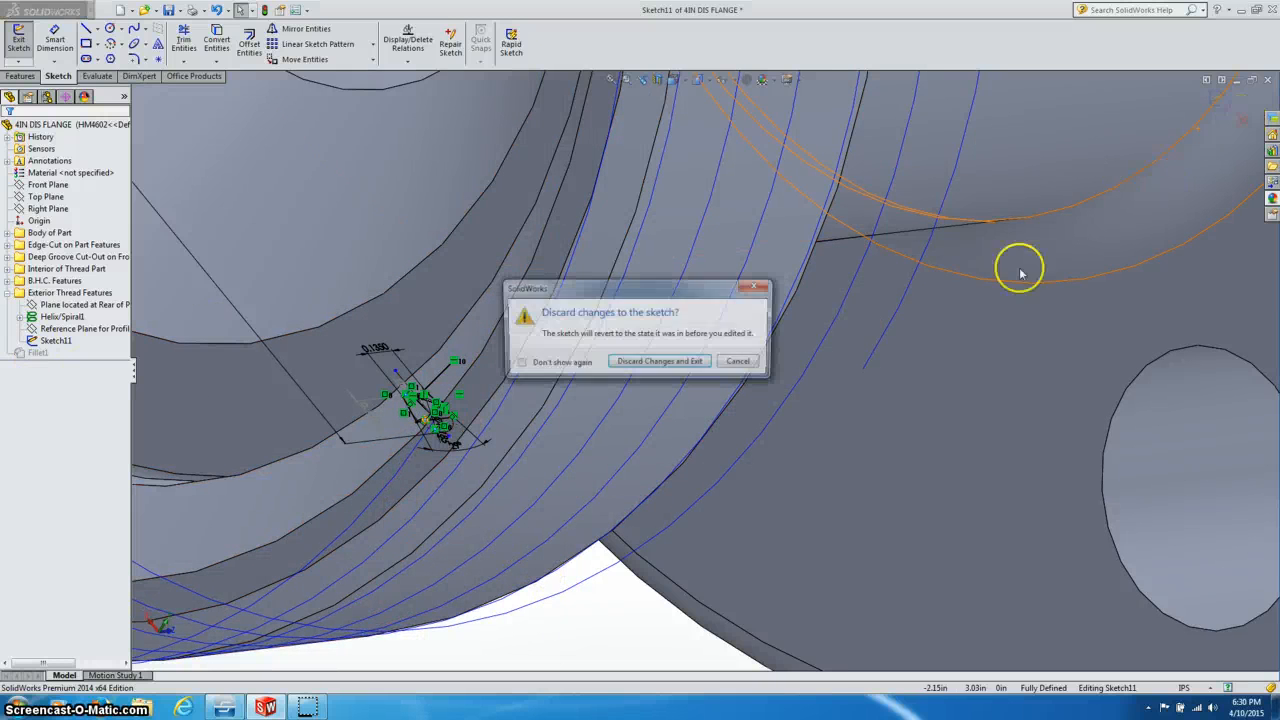
click(697, 363)
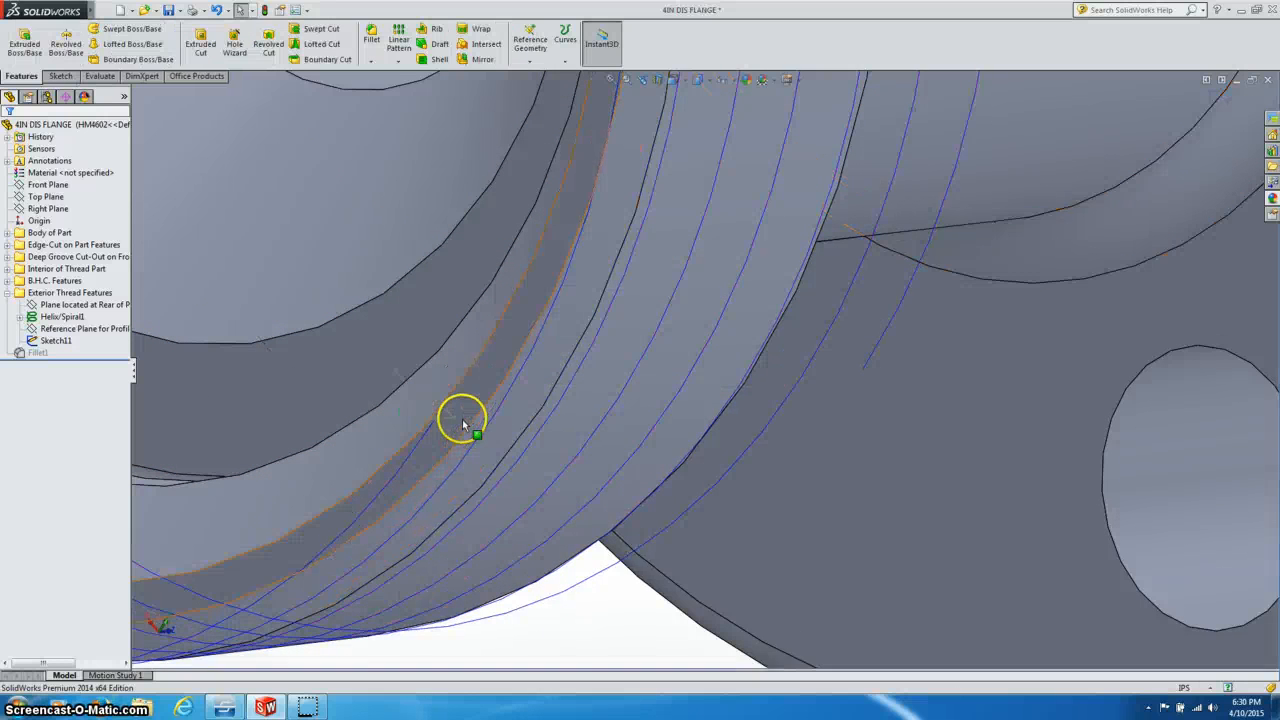
- Examine where the thread profile meets the start of the helix from several angles, and look over the available curve commands
middle_drag(463, 443, 490, 440)
scroll(489, 434, down, 2)
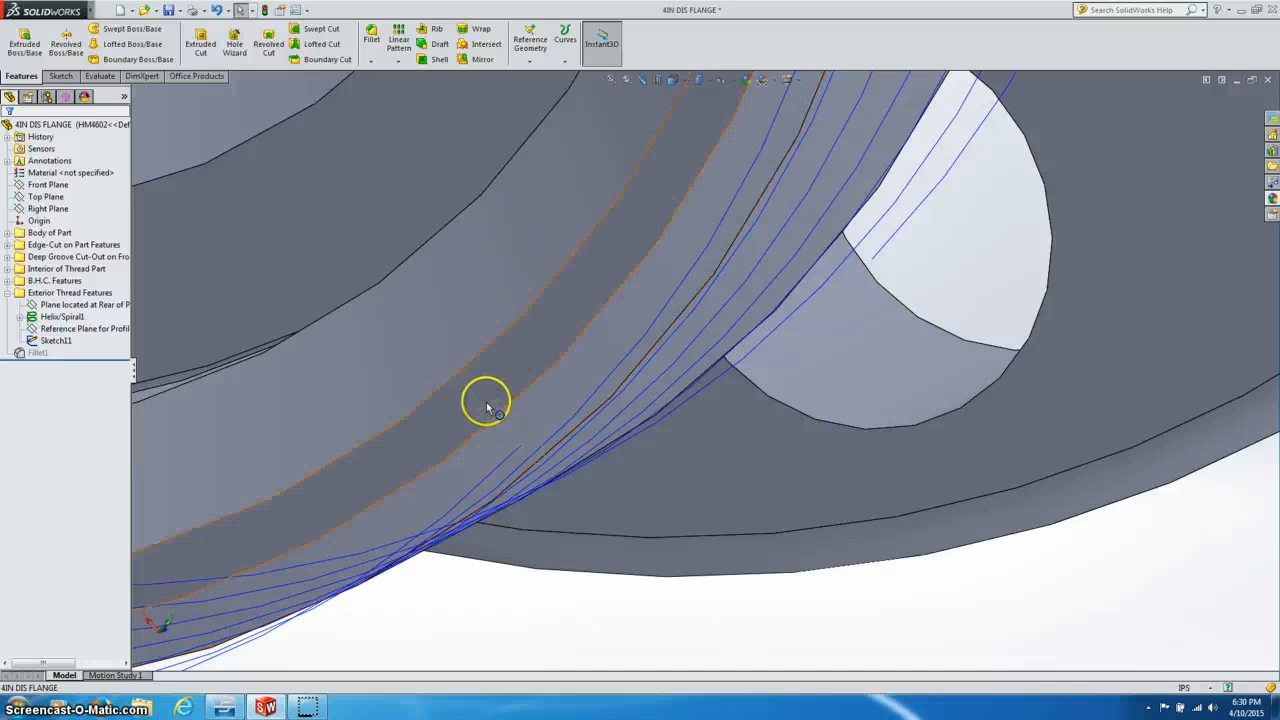
middle_drag(545, 418, 554, 427)
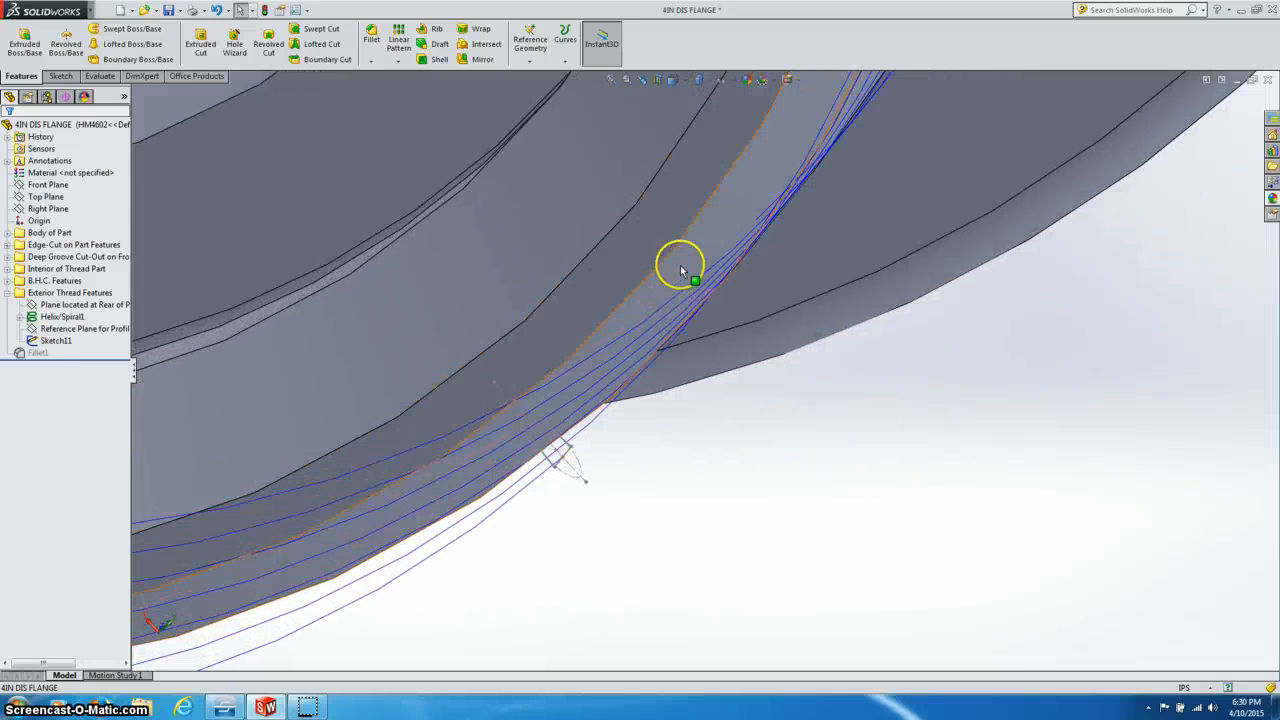
middle_drag(593, 374, 590, 455)
scroll(692, 315, up, 2)
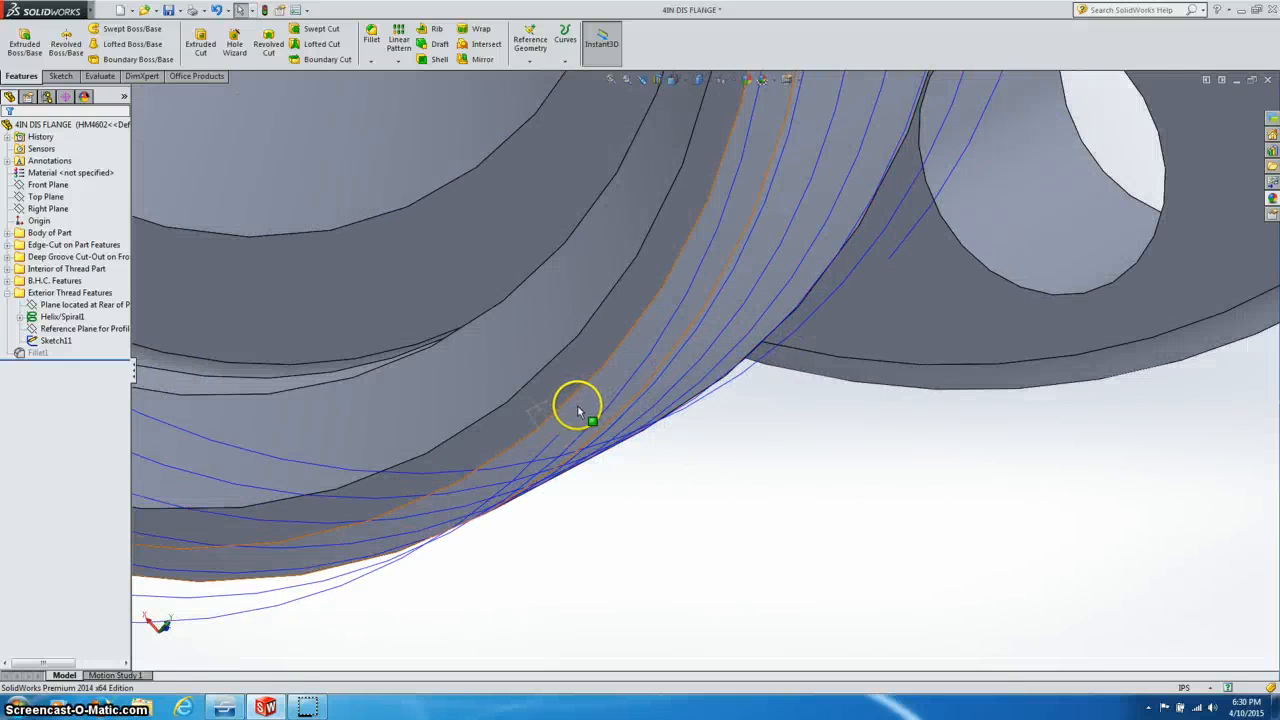
scroll(578, 411, down, 2)
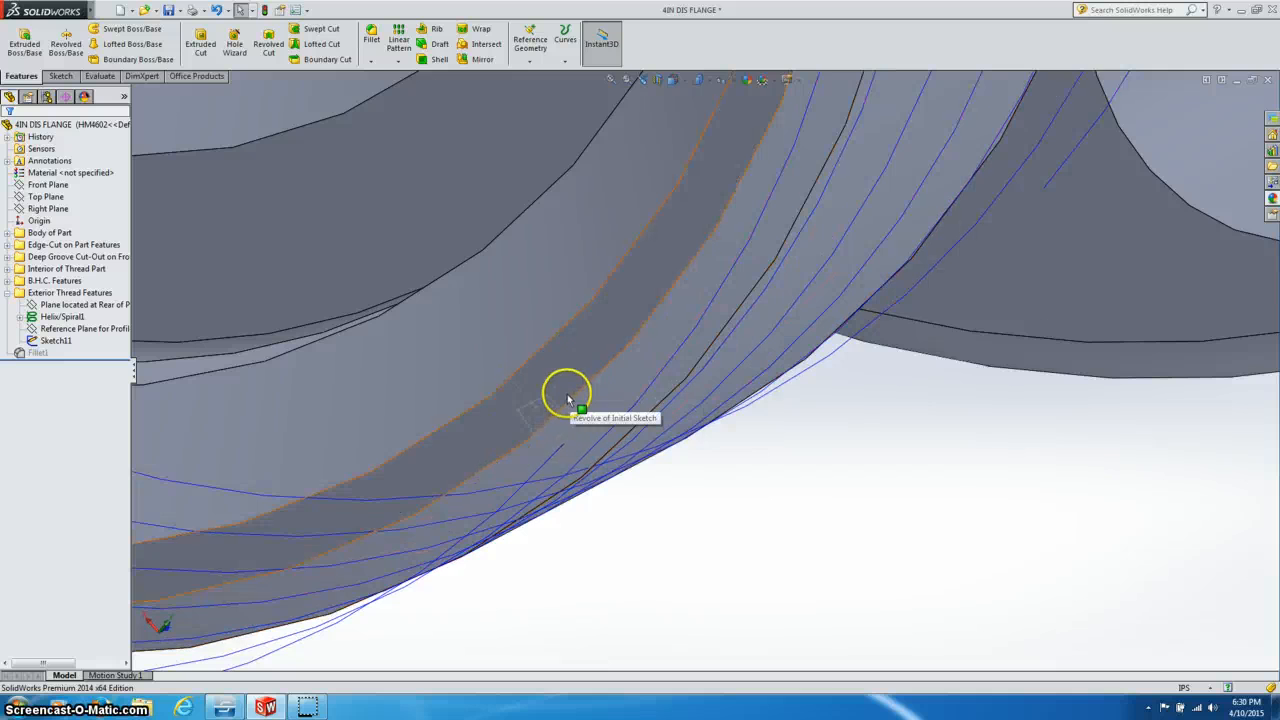
click(568, 394)
middle_drag(571, 394, 629, 331)
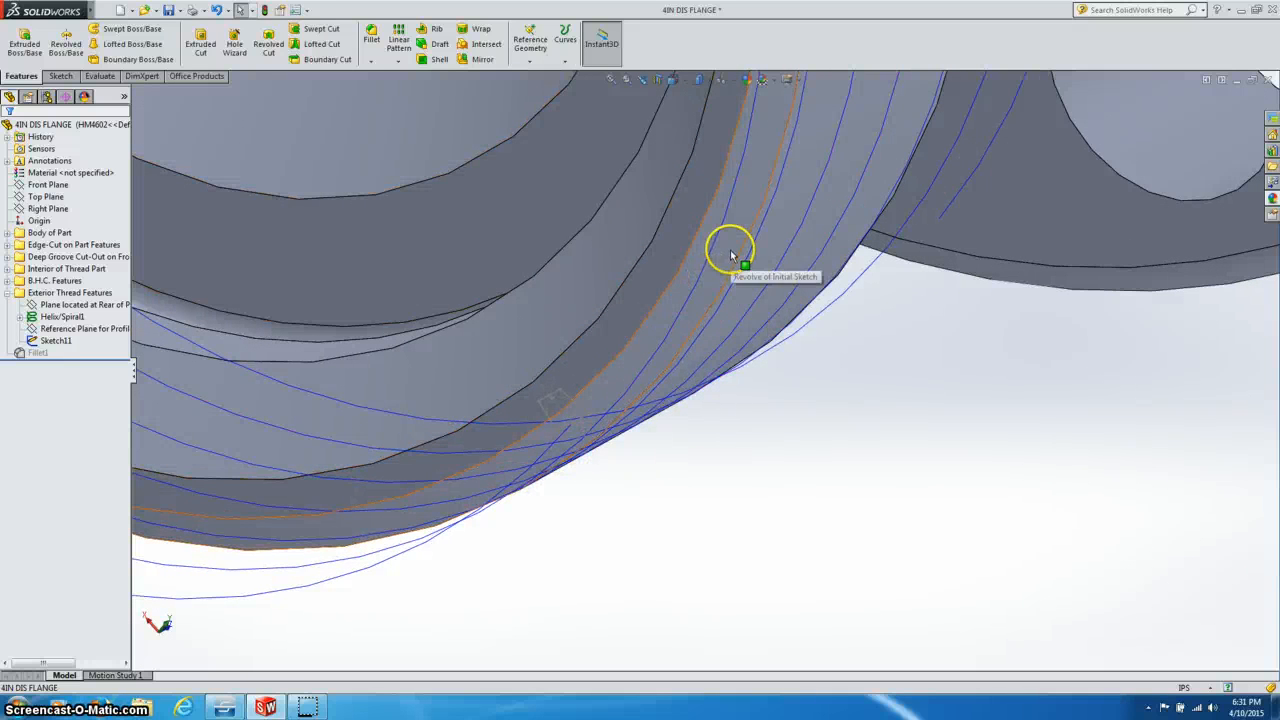
middle_drag(614, 423, 620, 453)
scroll(549, 423, down, 2)
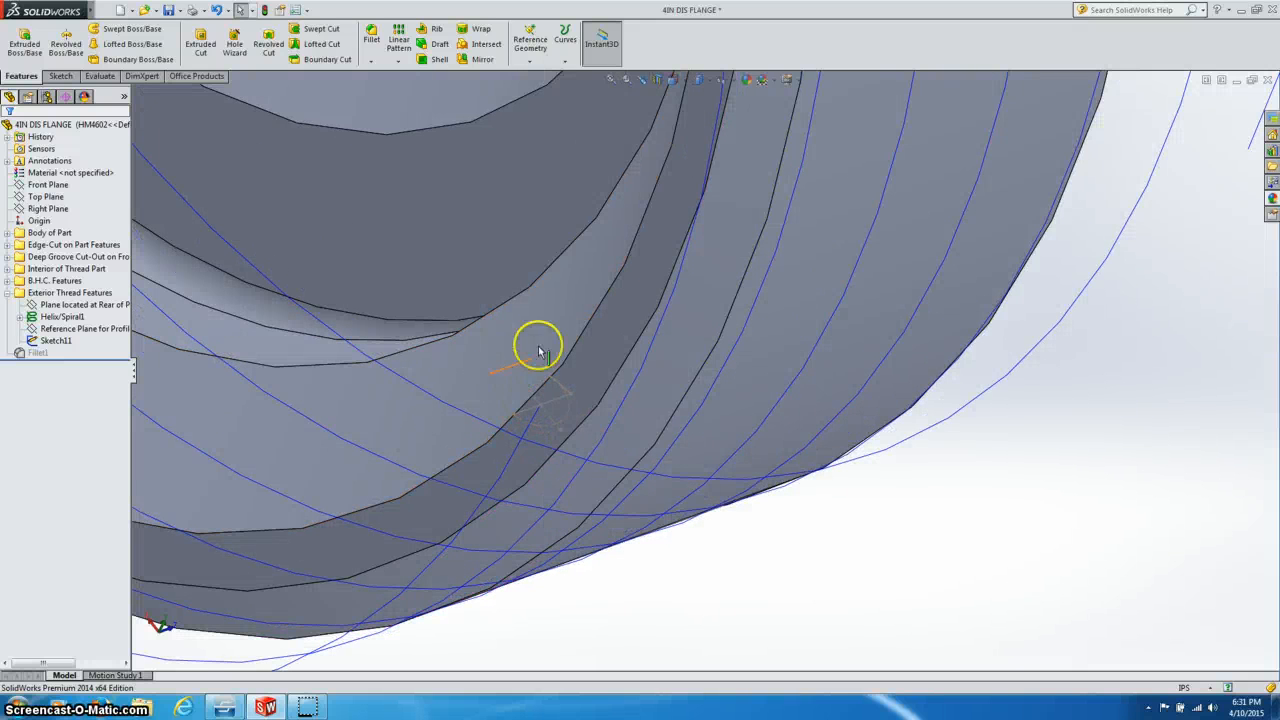
middle_drag(633, 431, 684, 342)
scroll(667, 355, up, 2)
scroll(684, 342, up, 5)
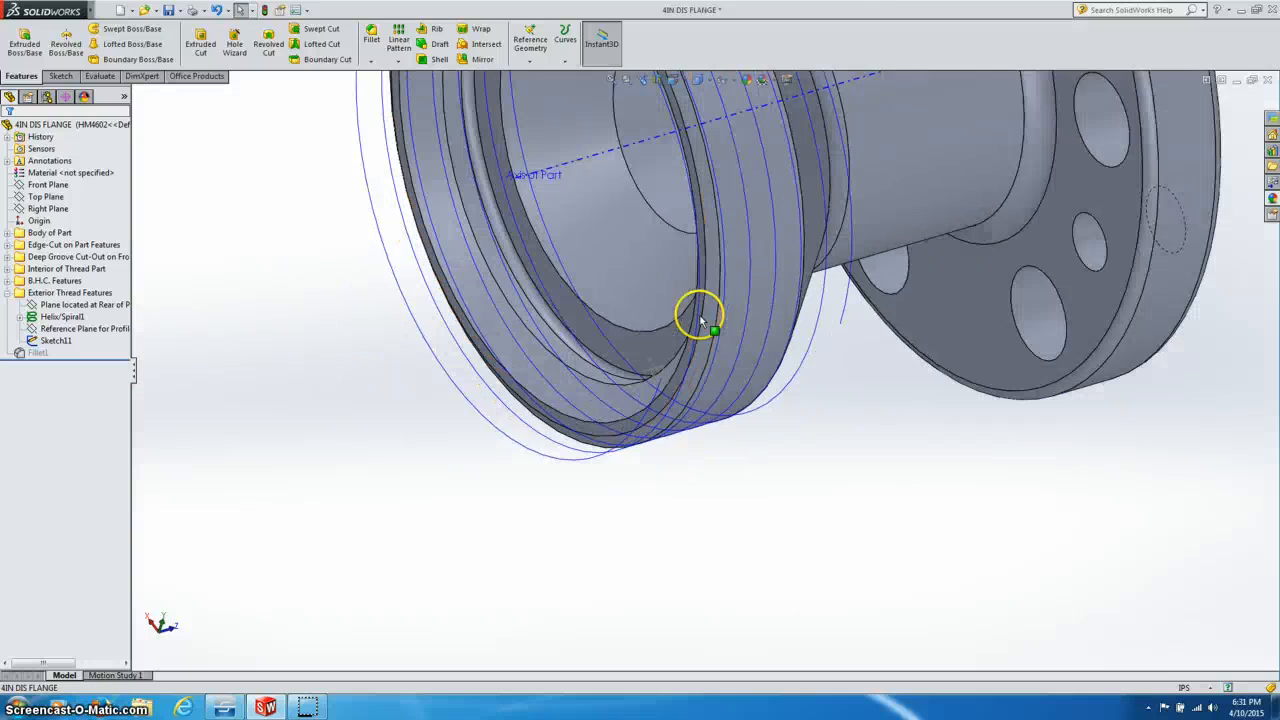
scroll(736, 222, down, 2)
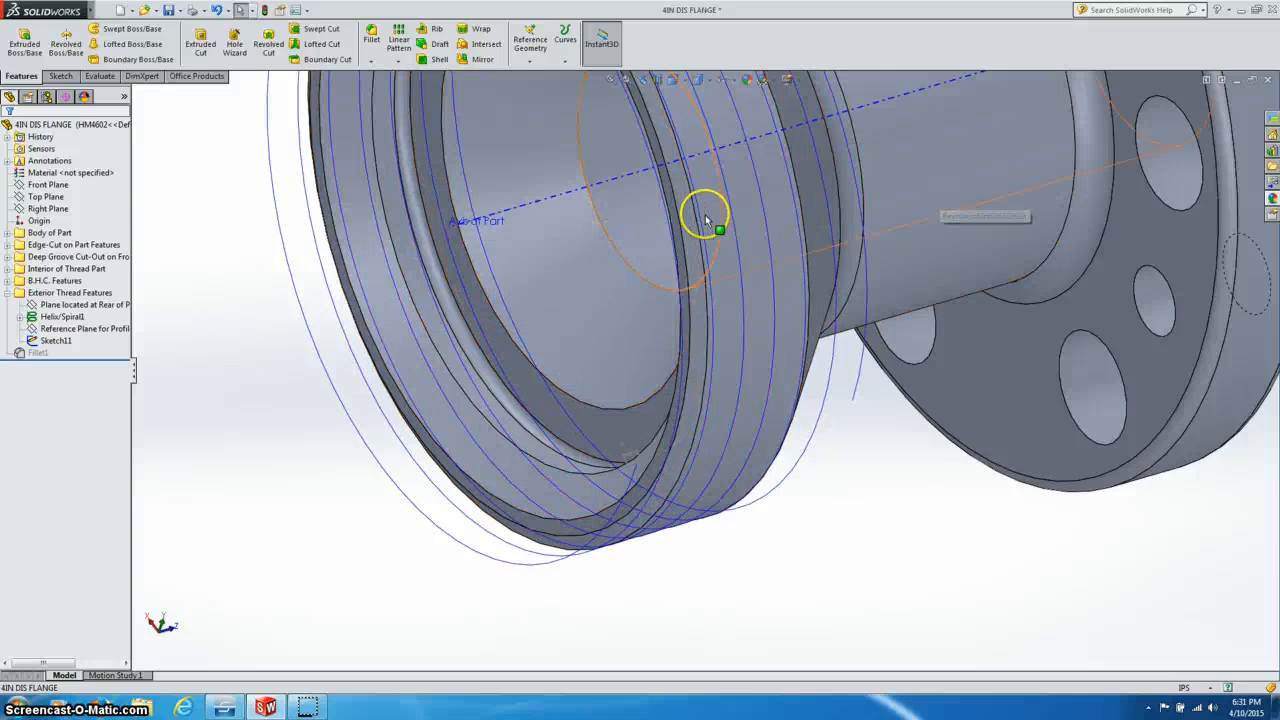
click(565, 63)
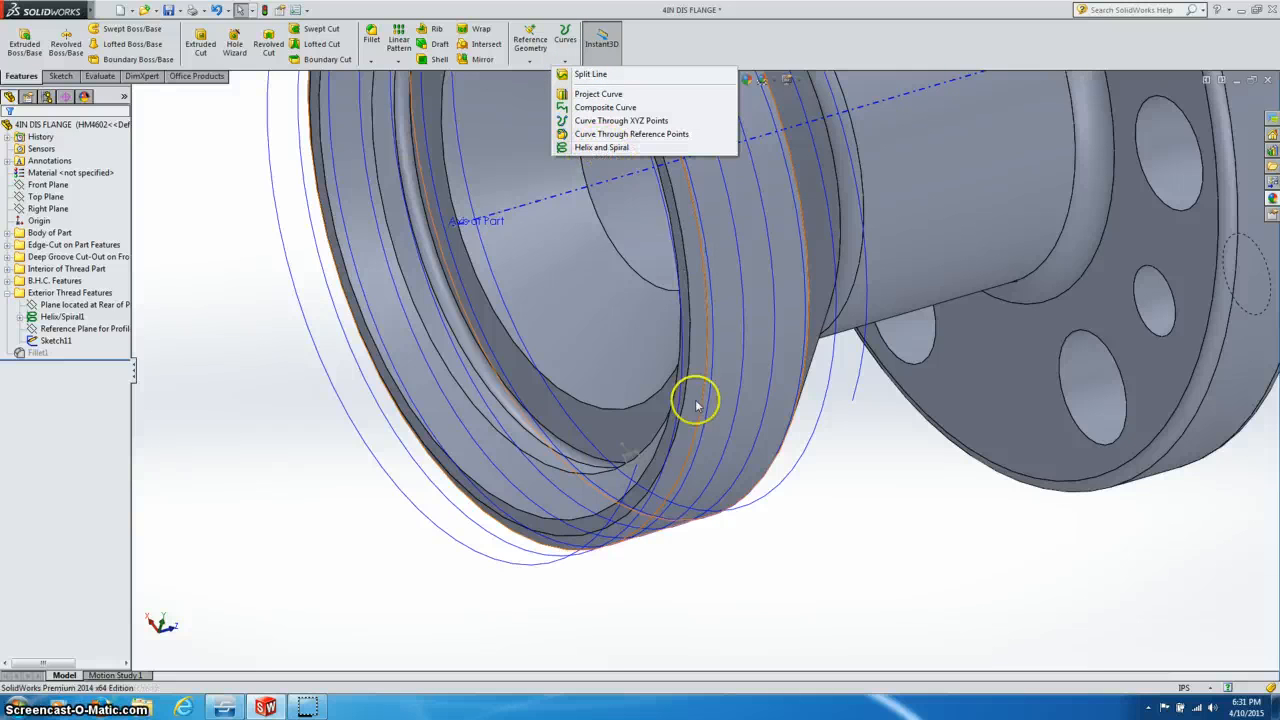
click(893, 457)
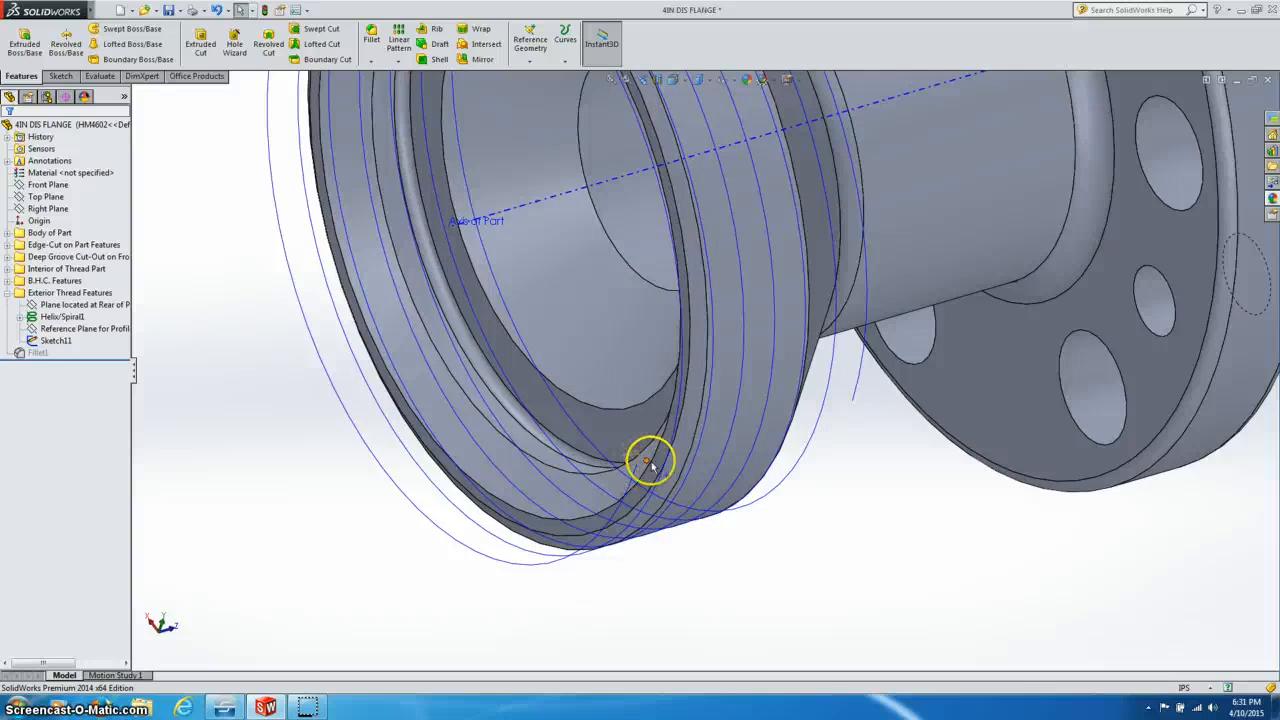
- Highlight Sketch11 at the start of the helix, clear the selection and dismiss the background downloader notice
middle_drag(650, 462, 570, 387)
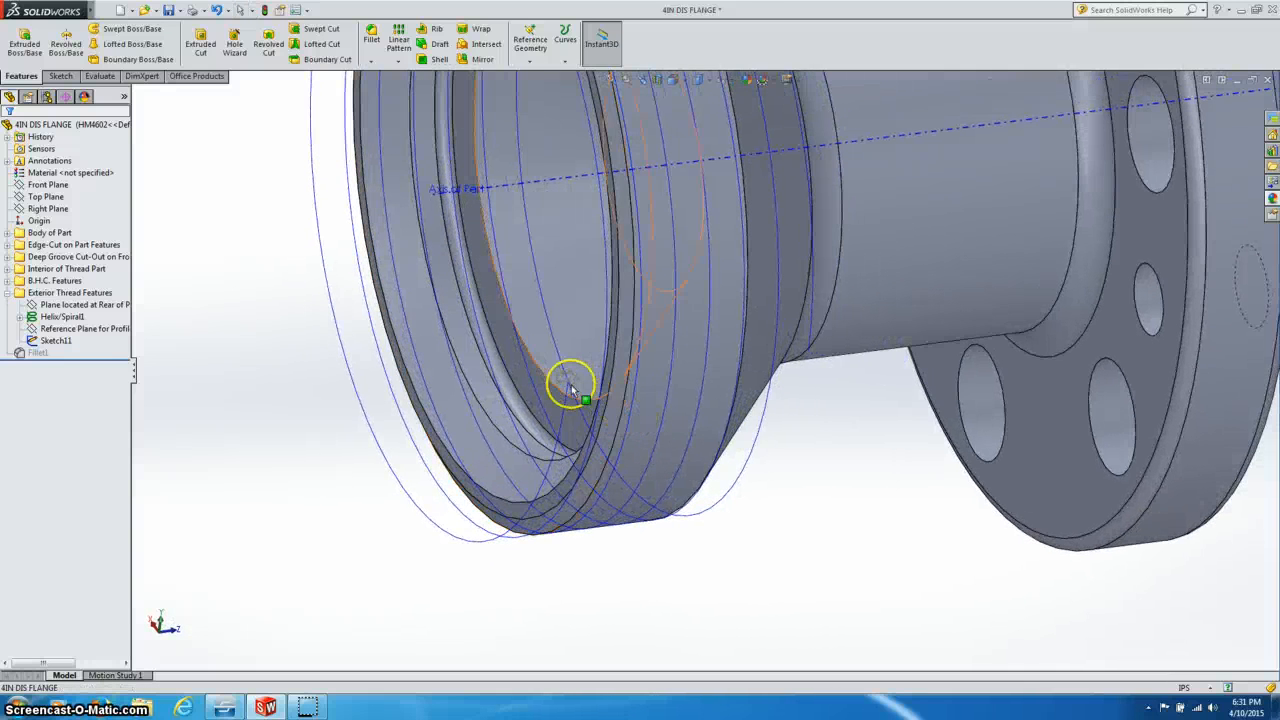
scroll(570, 387, down, 2)
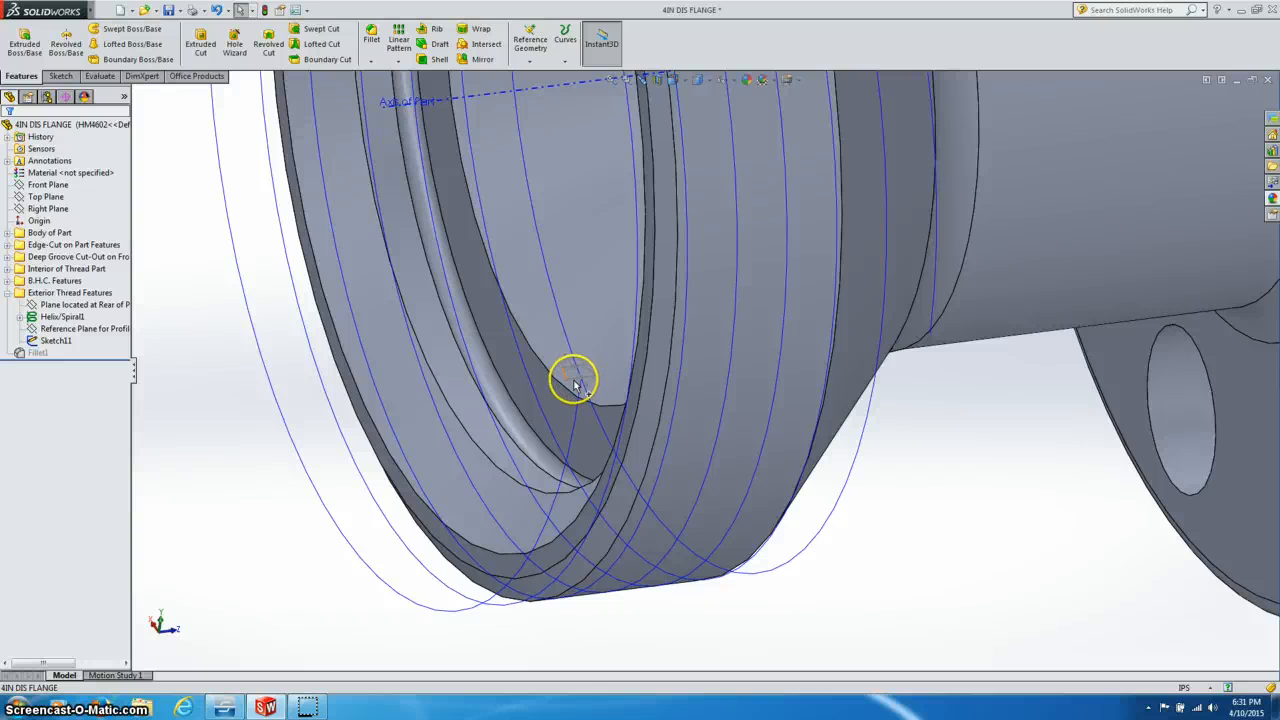
click(56, 341)
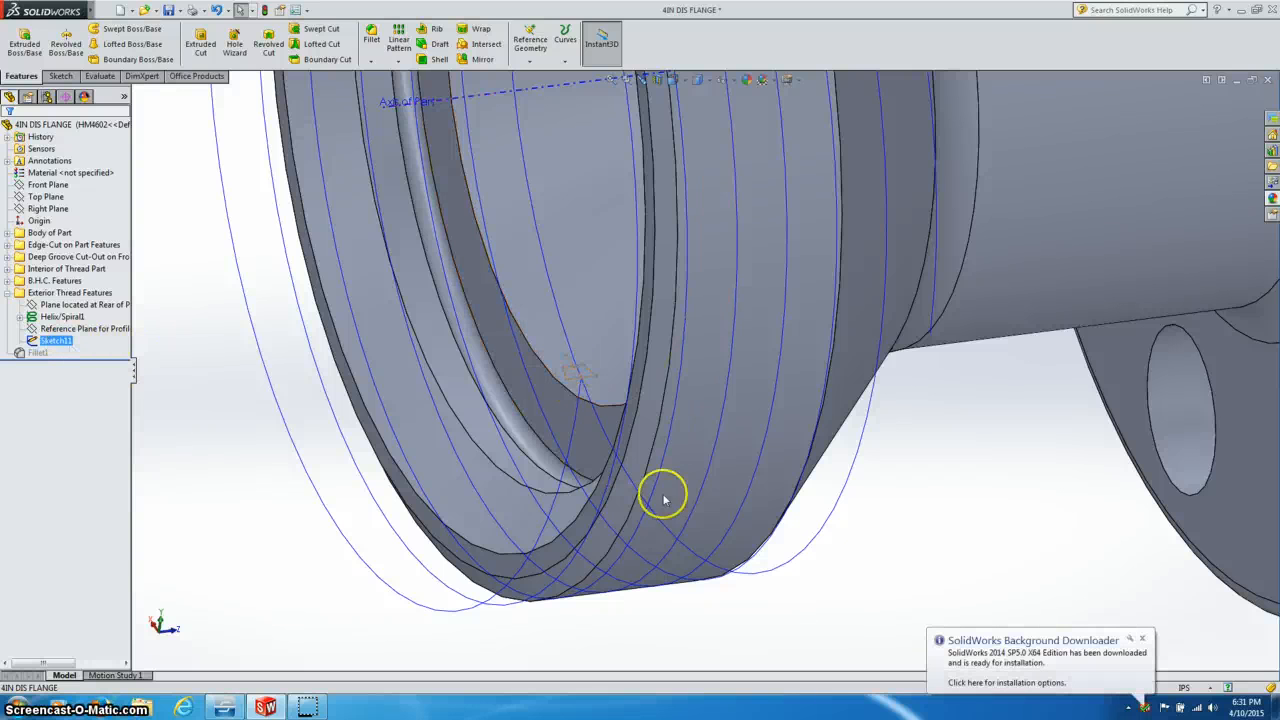
click(918, 623)
click(1142, 640)
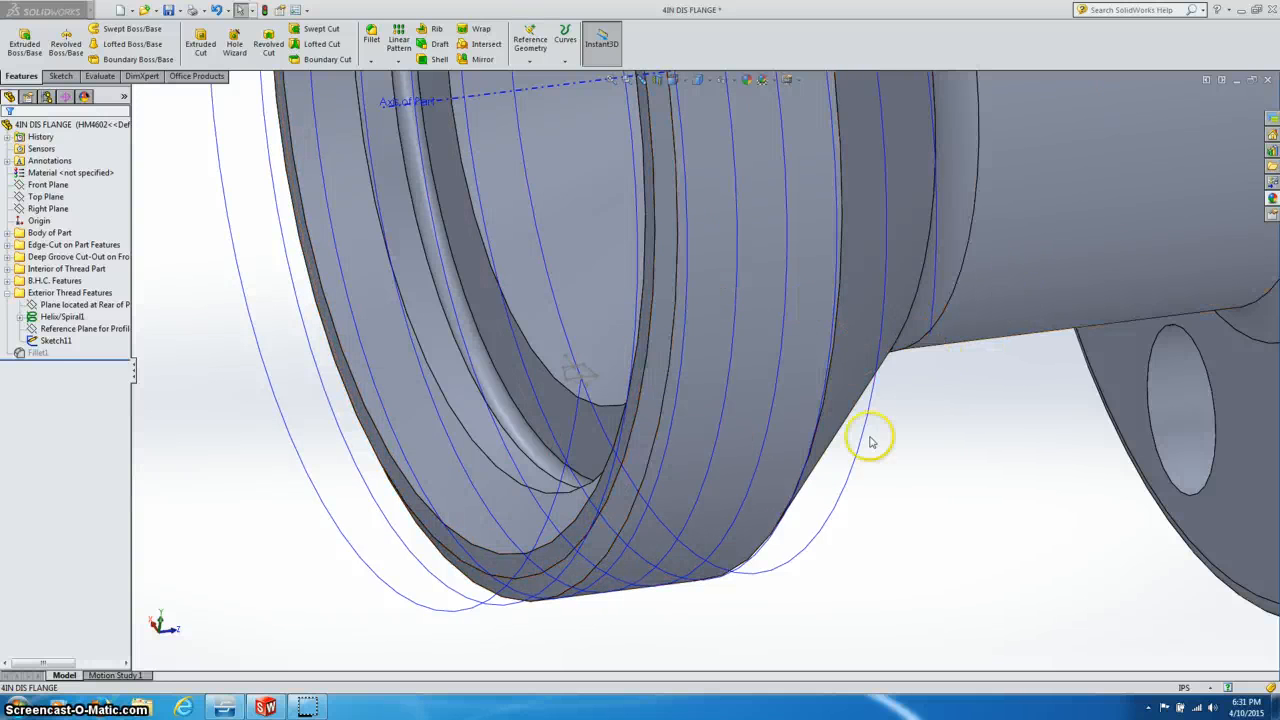
scroll(880, 430, up, 3)
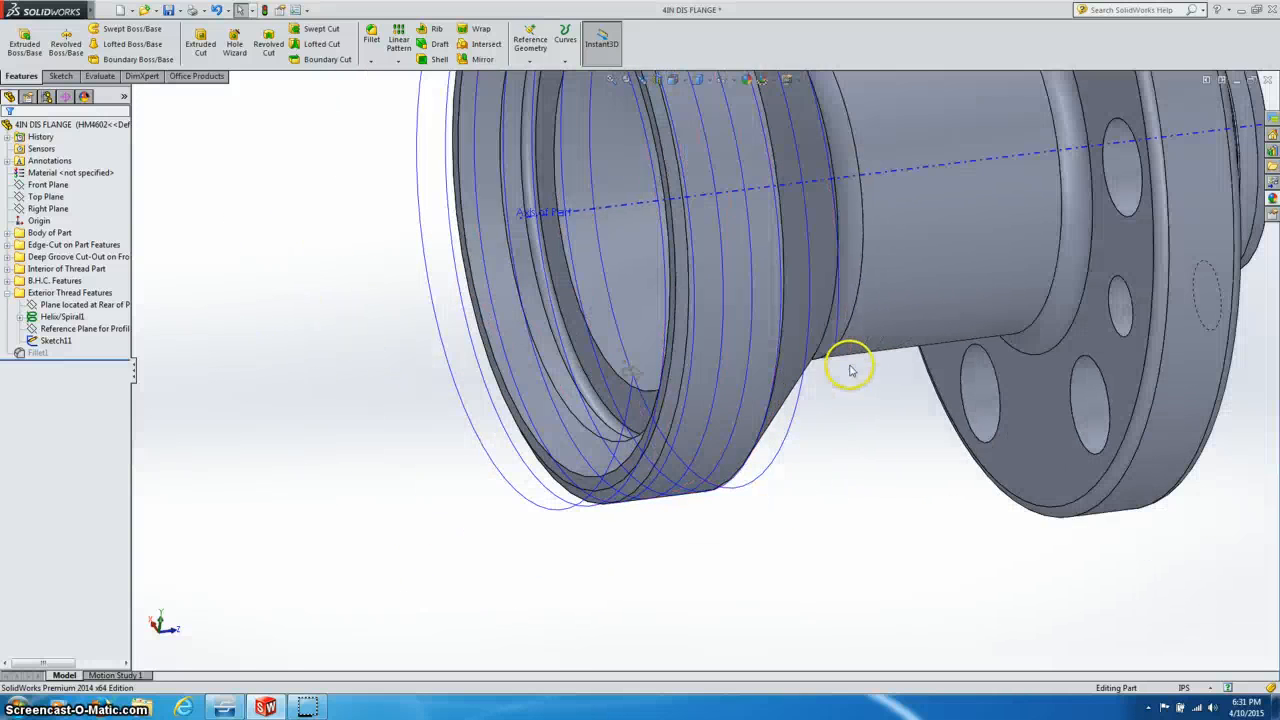
scroll(810, 260, up, 2)
scroll(752, 192, down, 2)
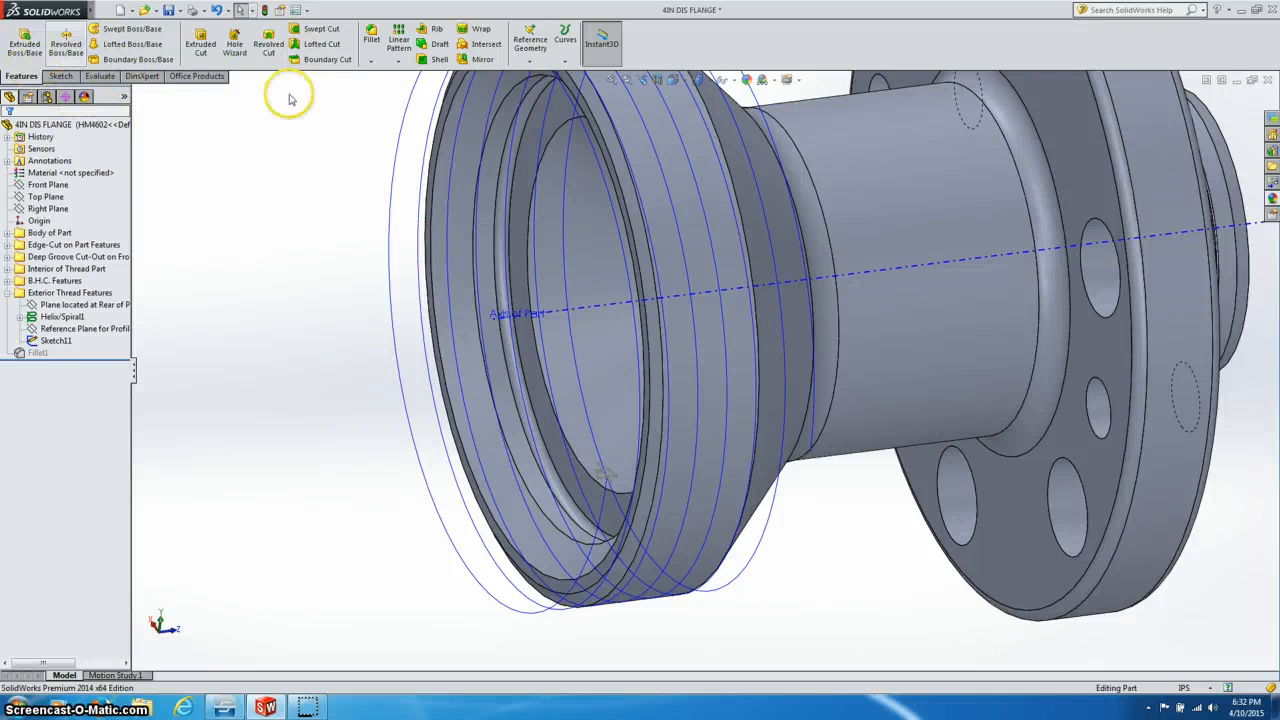
click(62, 76)
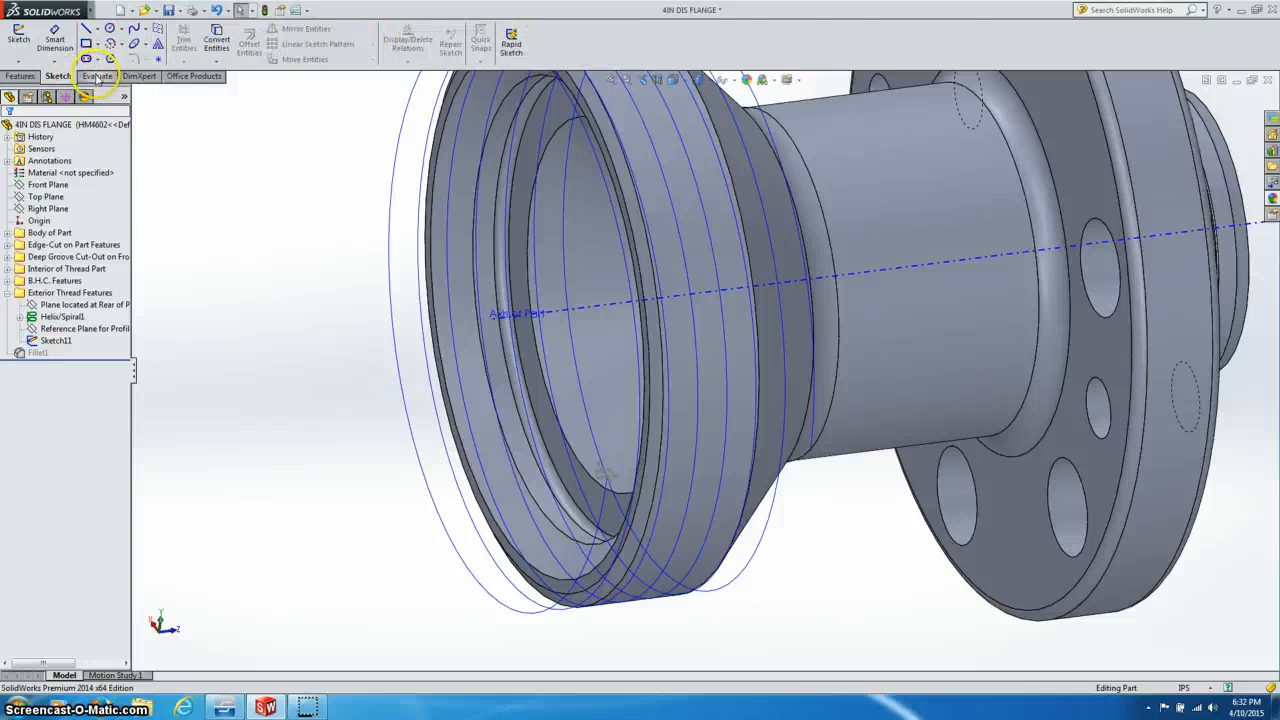
click(98, 76)
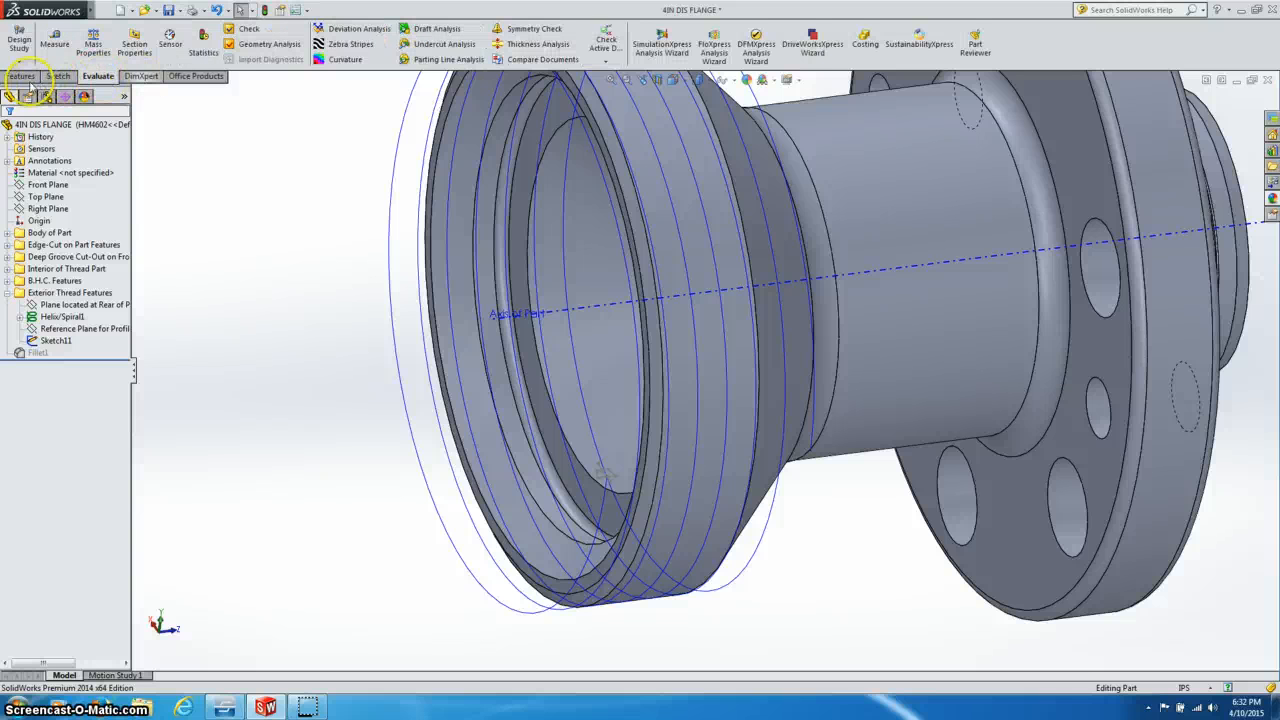
click(140, 77)
- Start a profile-based Swept Cut and choose the trapezoidal thread sketch, Sketch11, as its profile
click(24, 77)
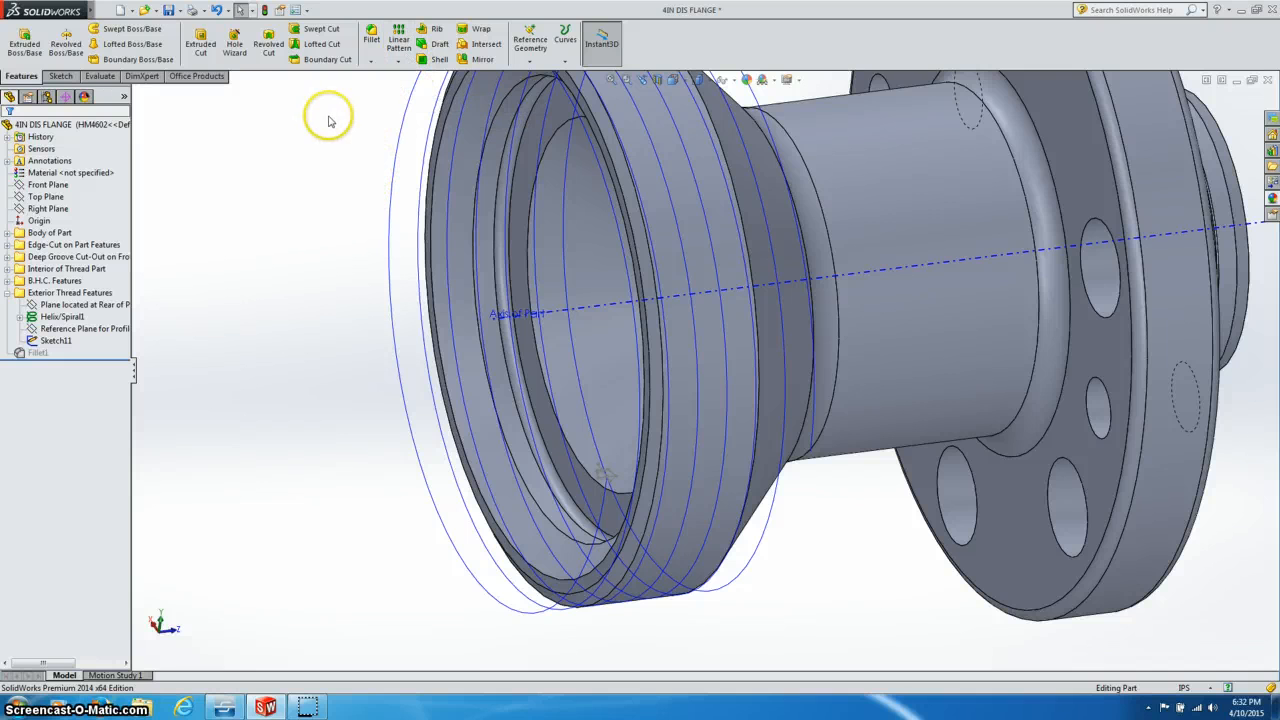
click(328, 30)
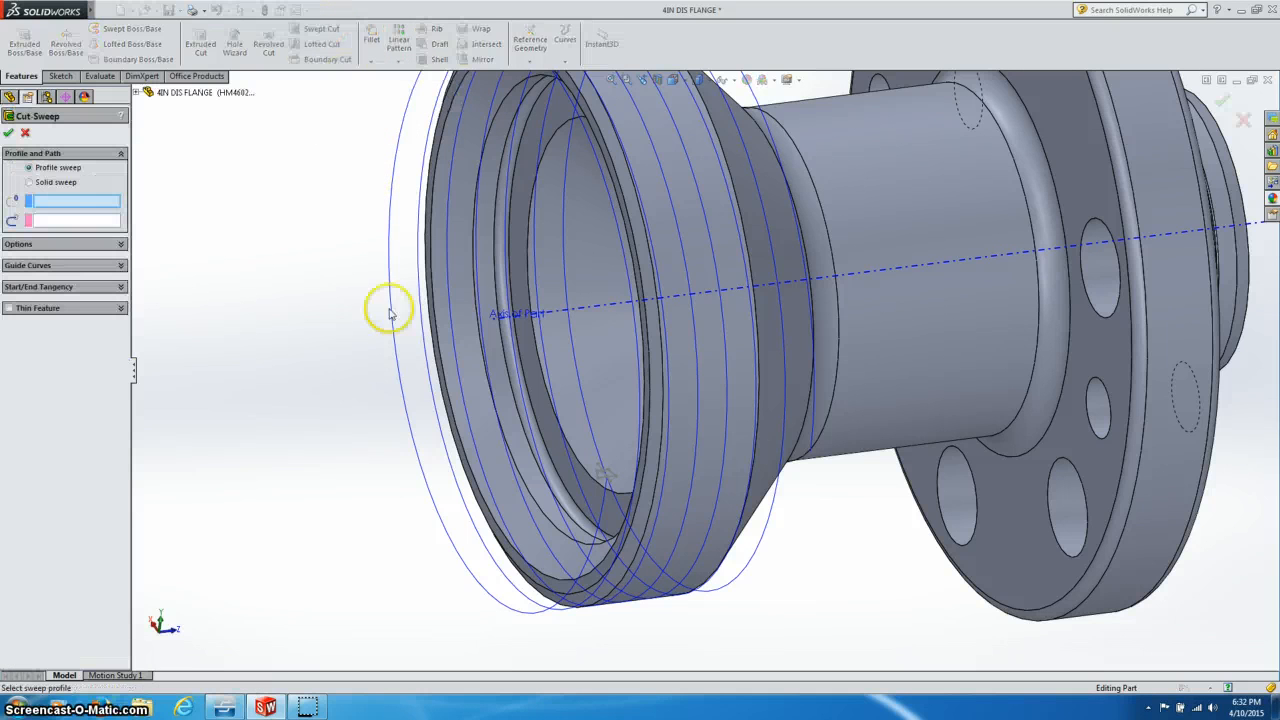
scroll(705, 487, down, 4)
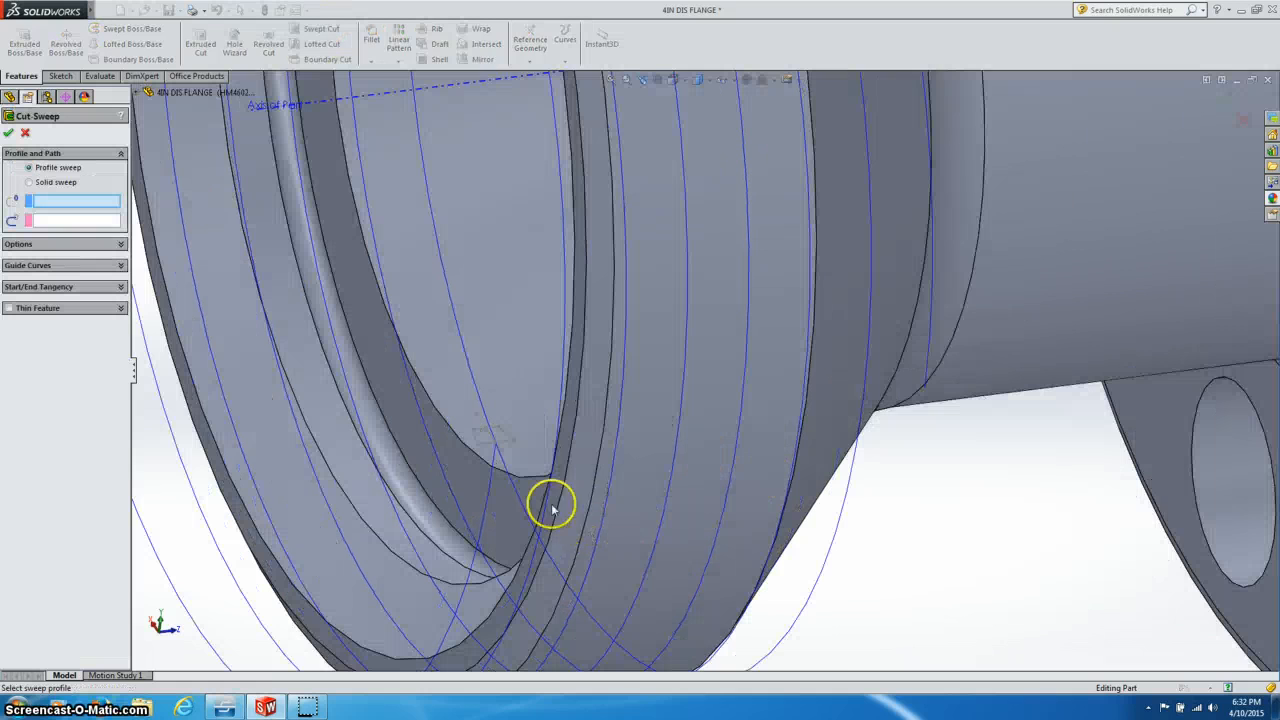
scroll(540, 460, down, 2)
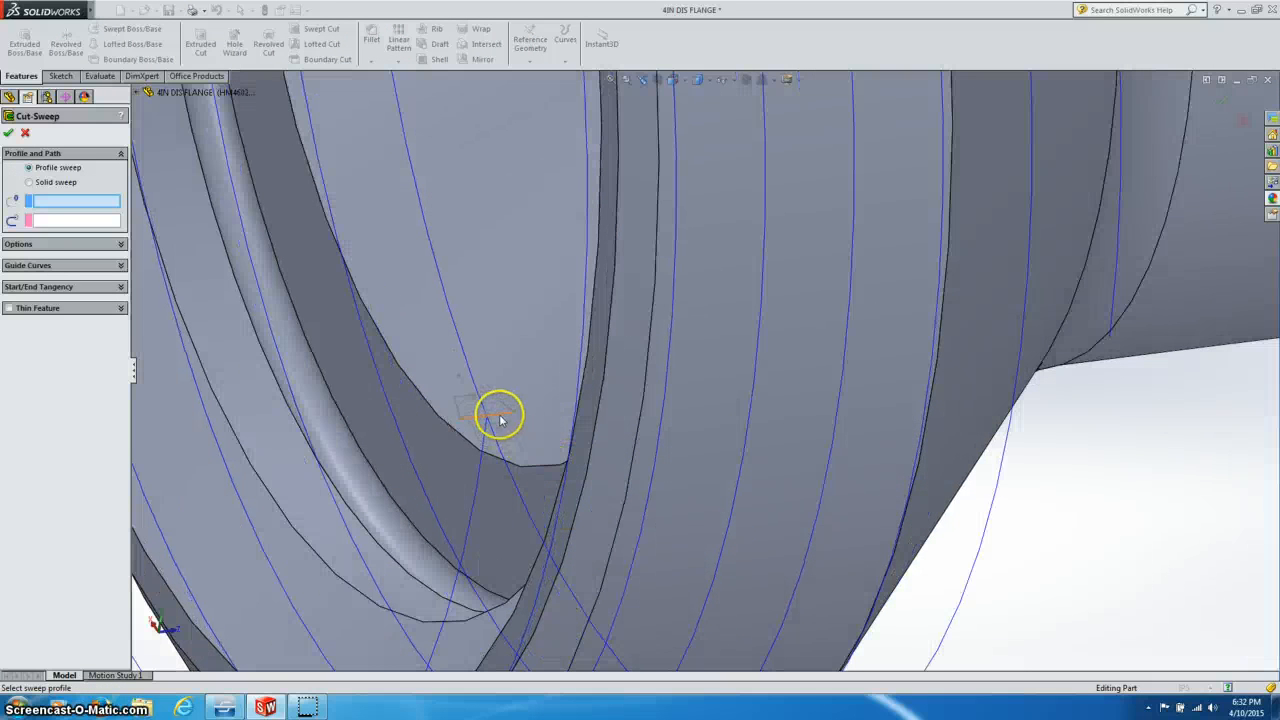
click(501, 419)
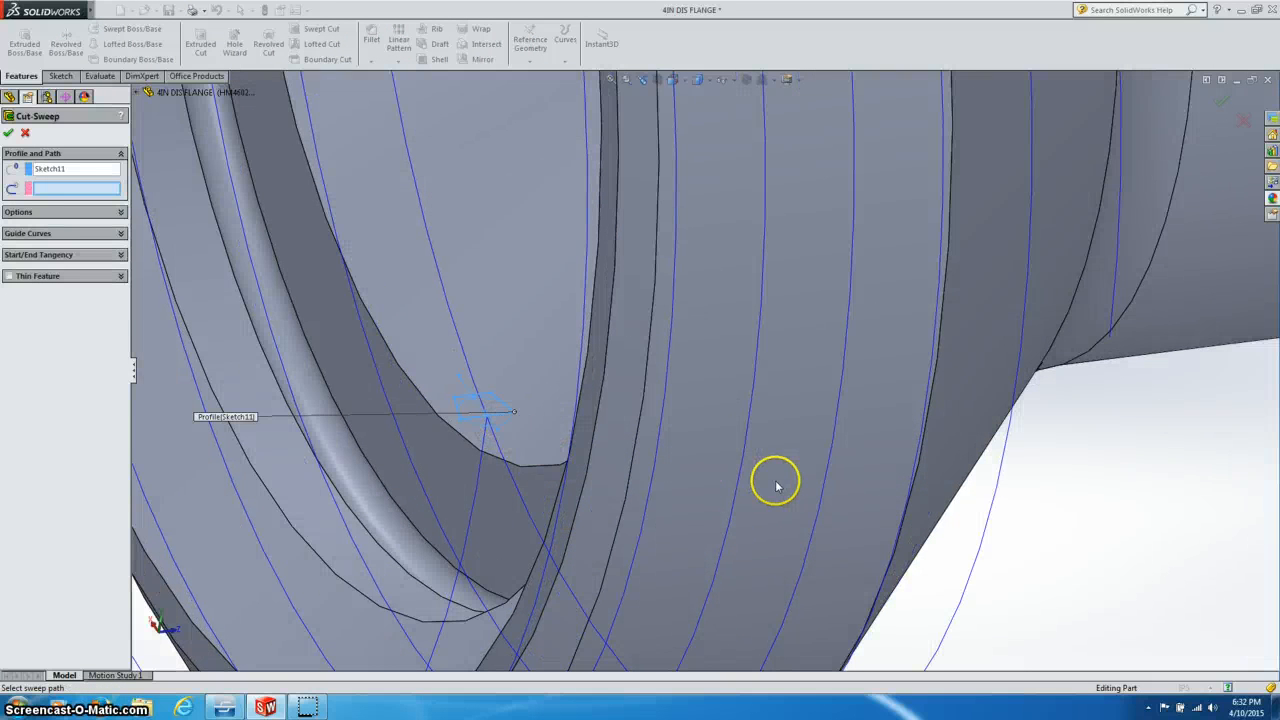
- Set the helix around the collar, Helix/Spiral1, as the path of the swept cut and check the preview
scroll(776, 486, up, 5)
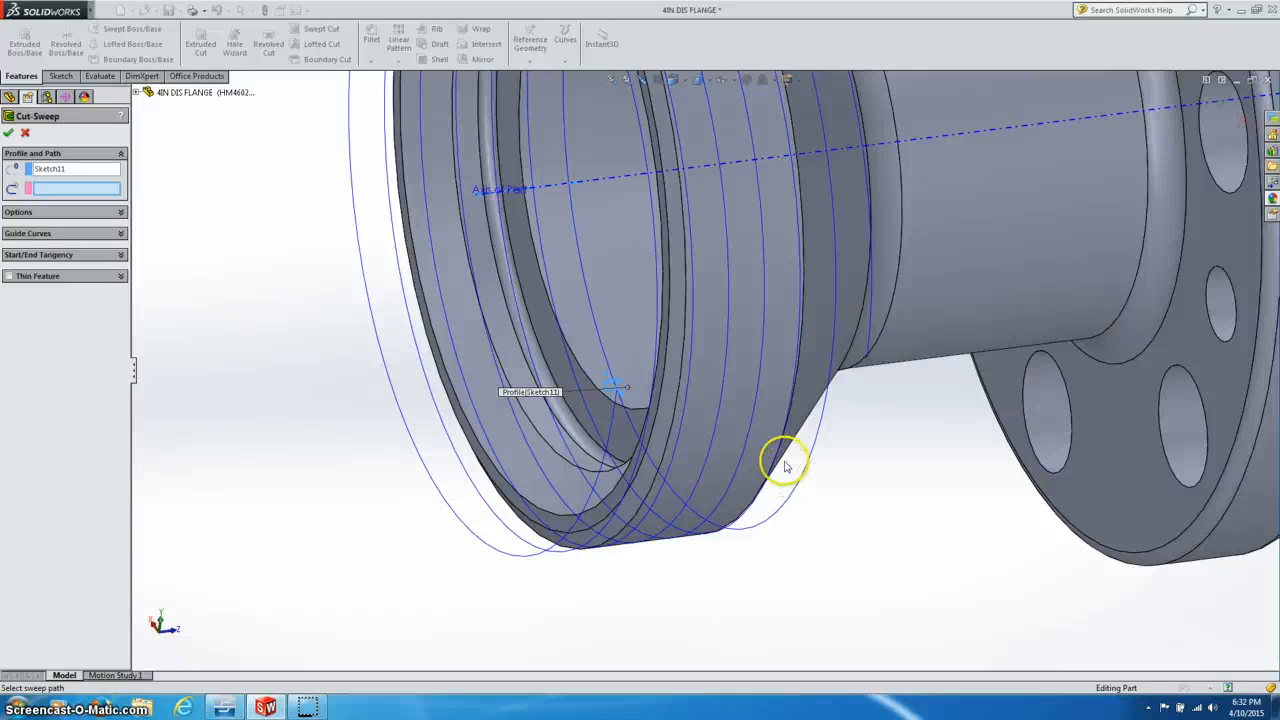
scroll(750, 432, down, 1)
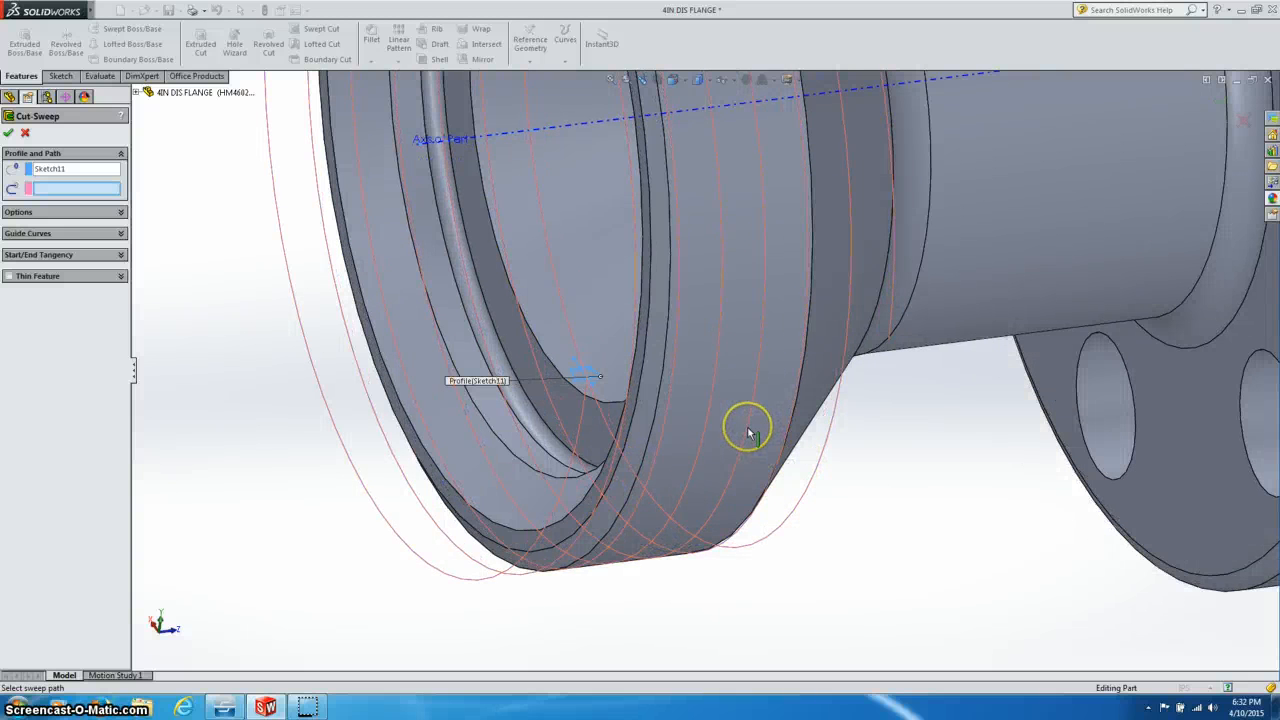
click(750, 432)
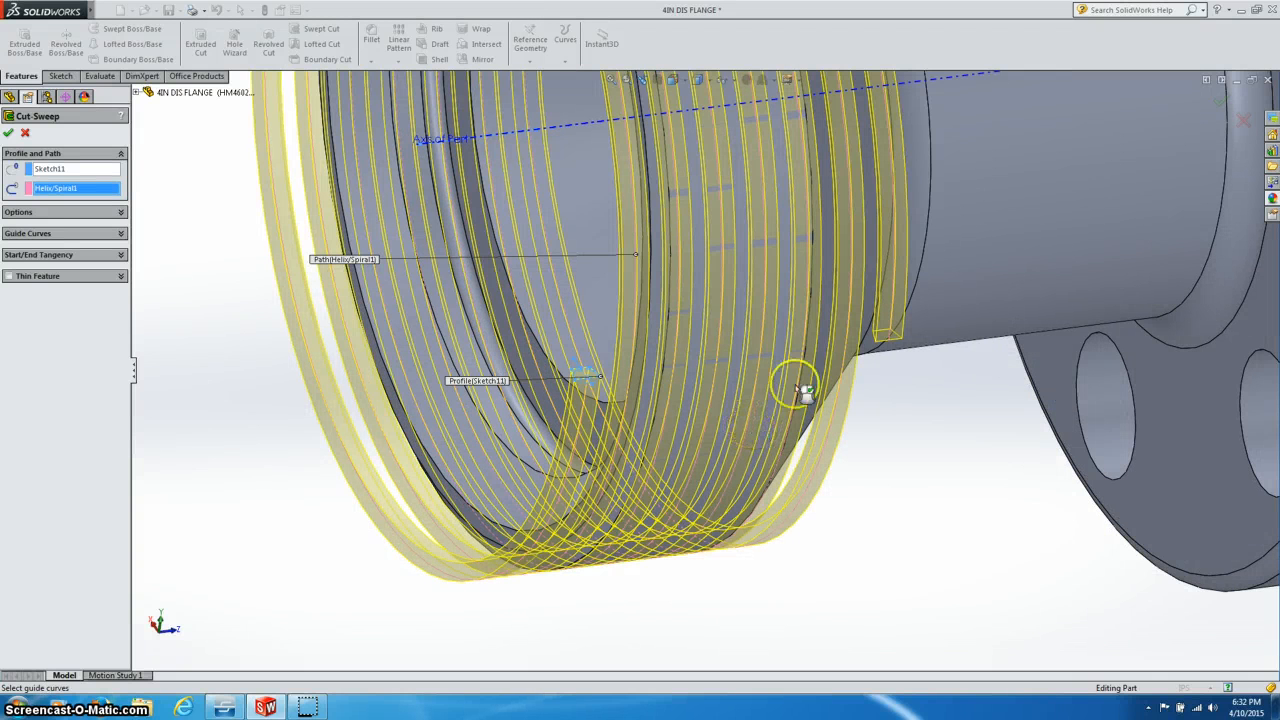
scroll(870, 377, up, 2)
scroll(870, 377, up, 1)
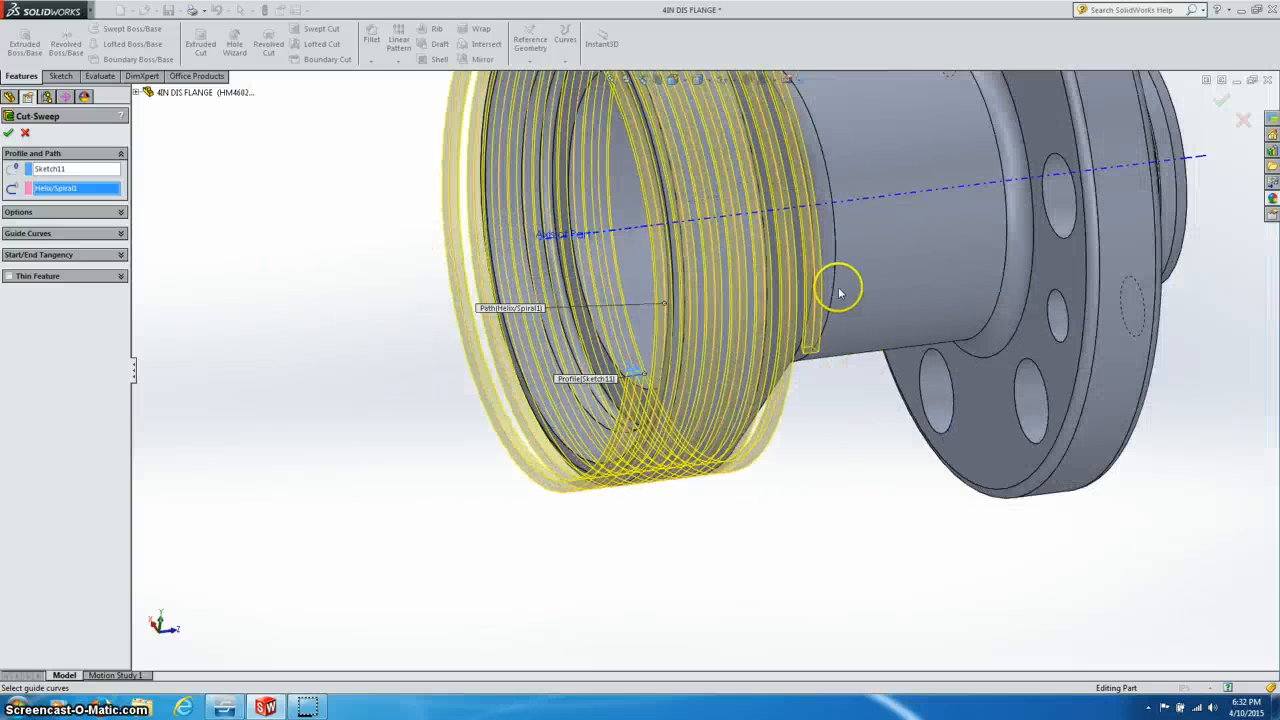
- Inspect the swept-cut preview around the collar and complete the exterior thread cut with Sketch11 along Helix/Spiral1
scroll(838, 290, up, 1)
scroll(735, 207, down, 3)
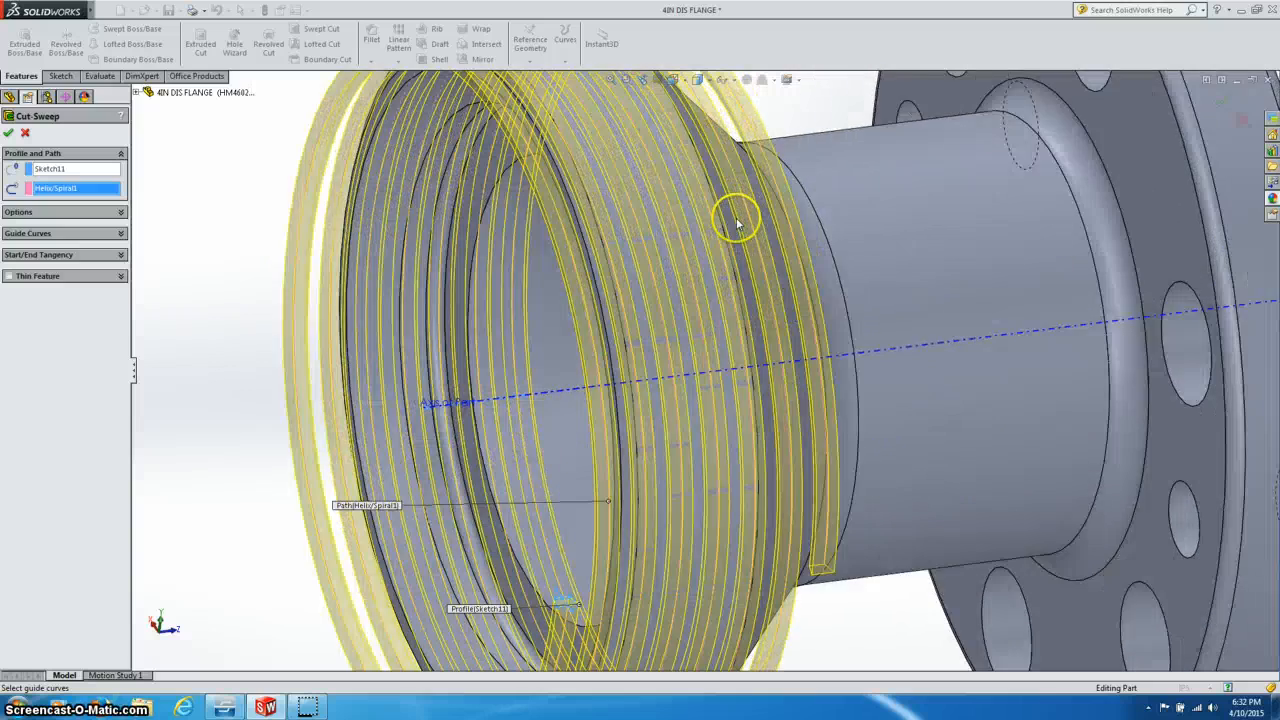
scroll(800, 295, down, 2)
middle_drag(788, 291, 791, 306)
scroll(742, 258, up, 1)
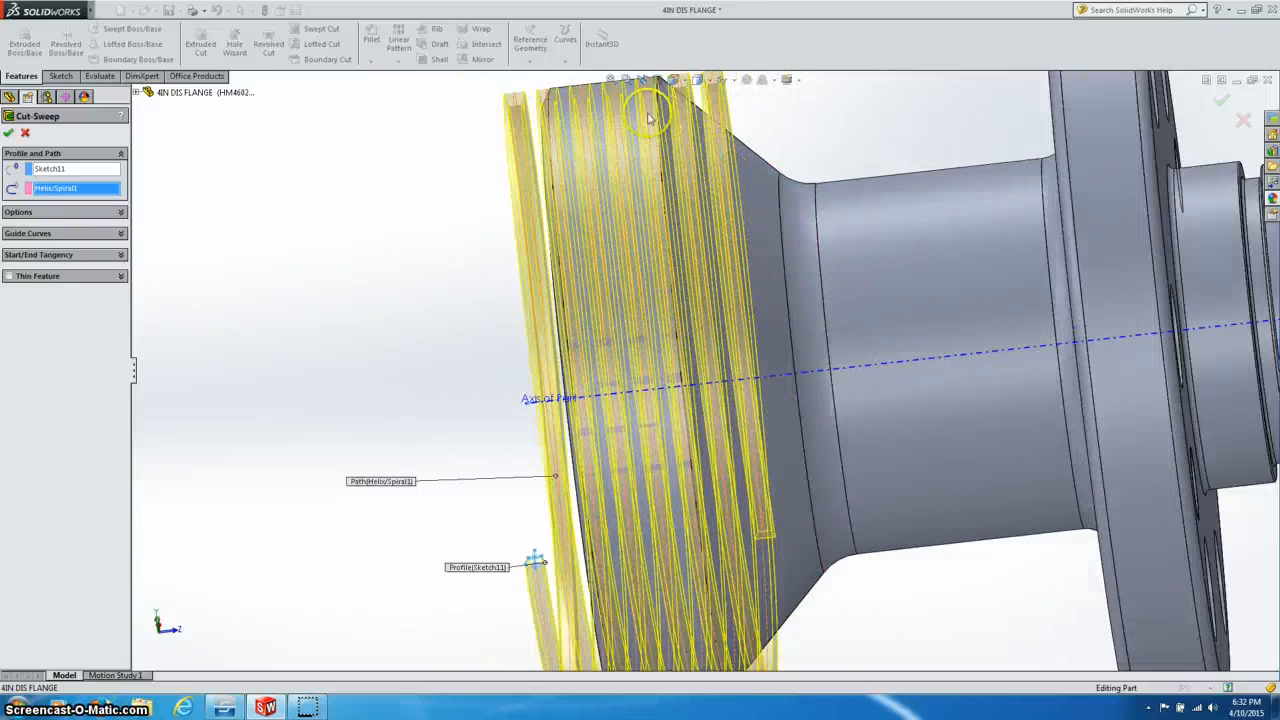
scroll(648, 118, down, 1)
middle_drag(670, 200, 690, 218)
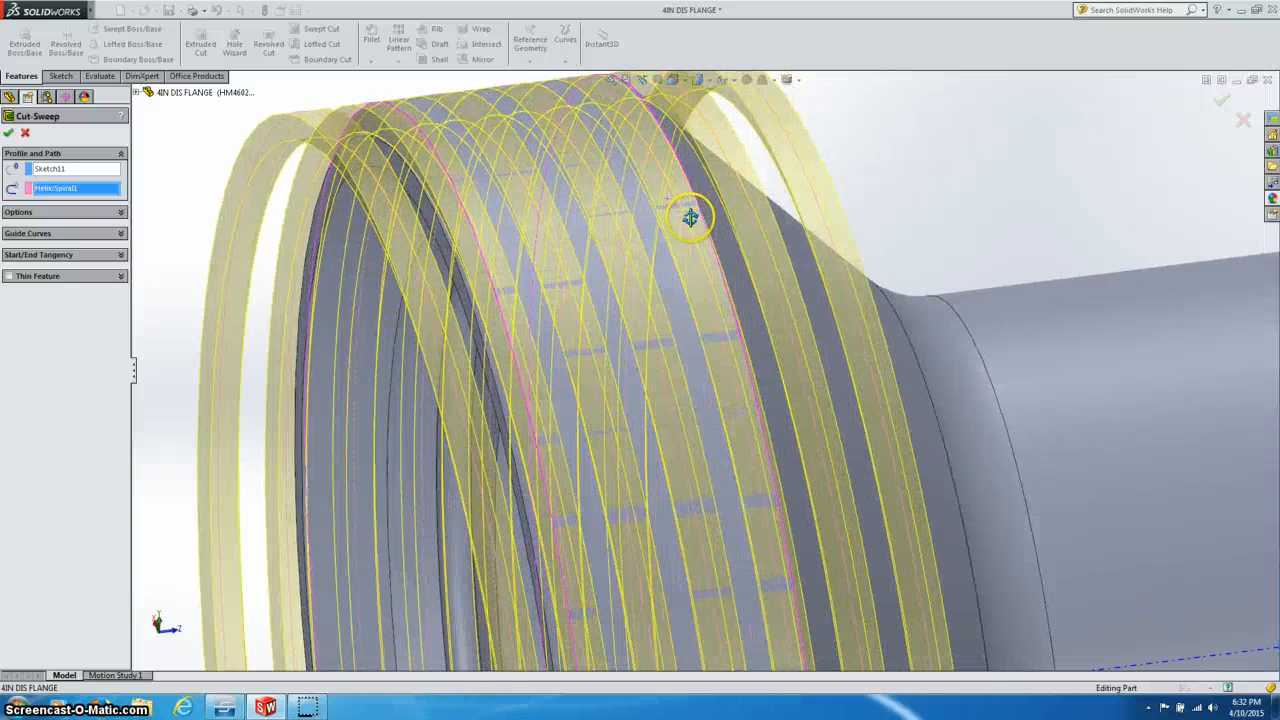
scroll(690, 228, up, 2)
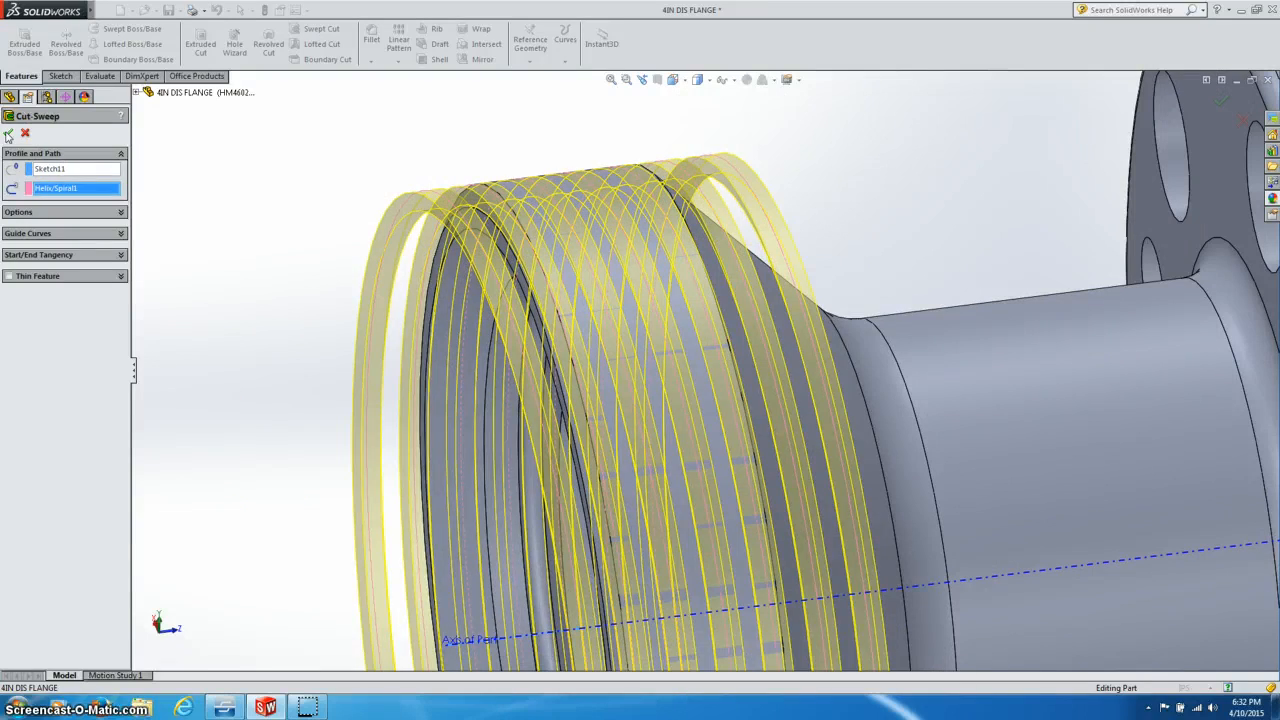
click(8, 134)
- Examine the cut thread grooves around the collar from its open end and from the opposite side
mouse_move(723, 360)
middle_down()
mouse_move(686, 357)
mouse_move(745, 366)
mouse_move(729, 380)
mouse_move(704, 378)
mouse_move(740, 360)
mouse_move(737, 374)
middle_up()
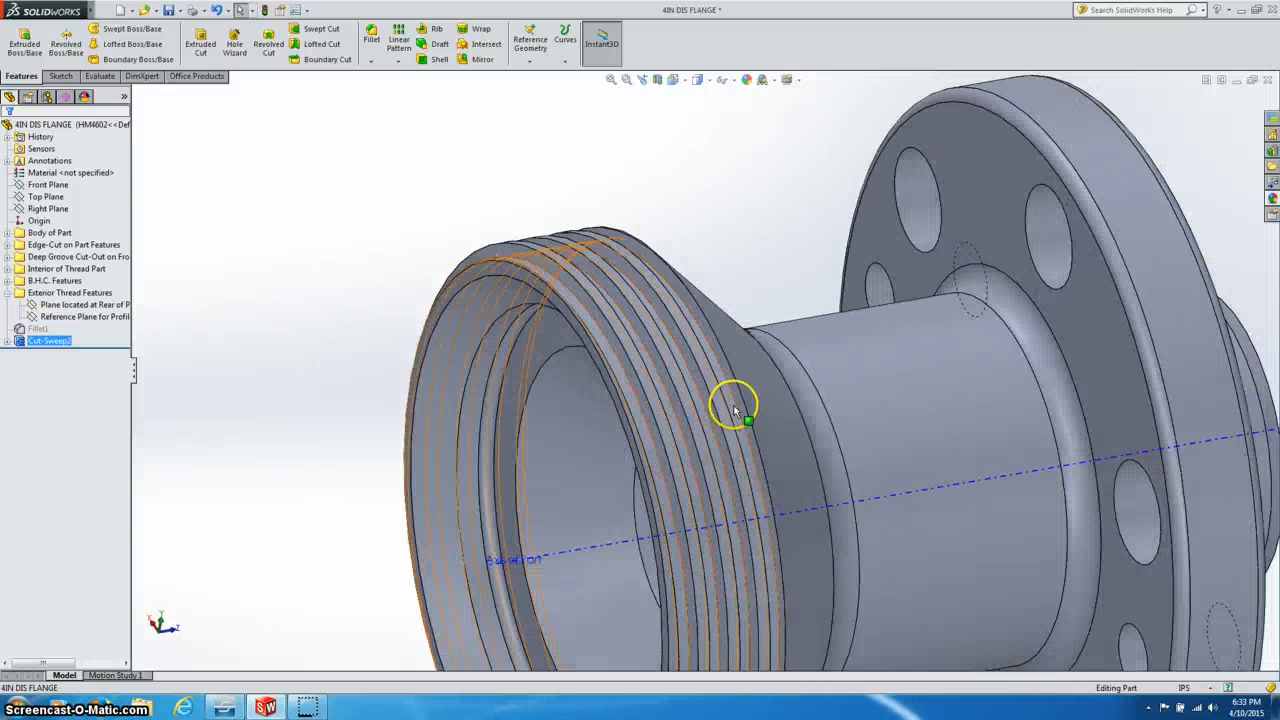
scroll(733, 418, up, 3)
middle_drag(577, 371, 807, 394)
scroll(643, 323, down, 2)
middle_drag(643, 324, 766, 434)
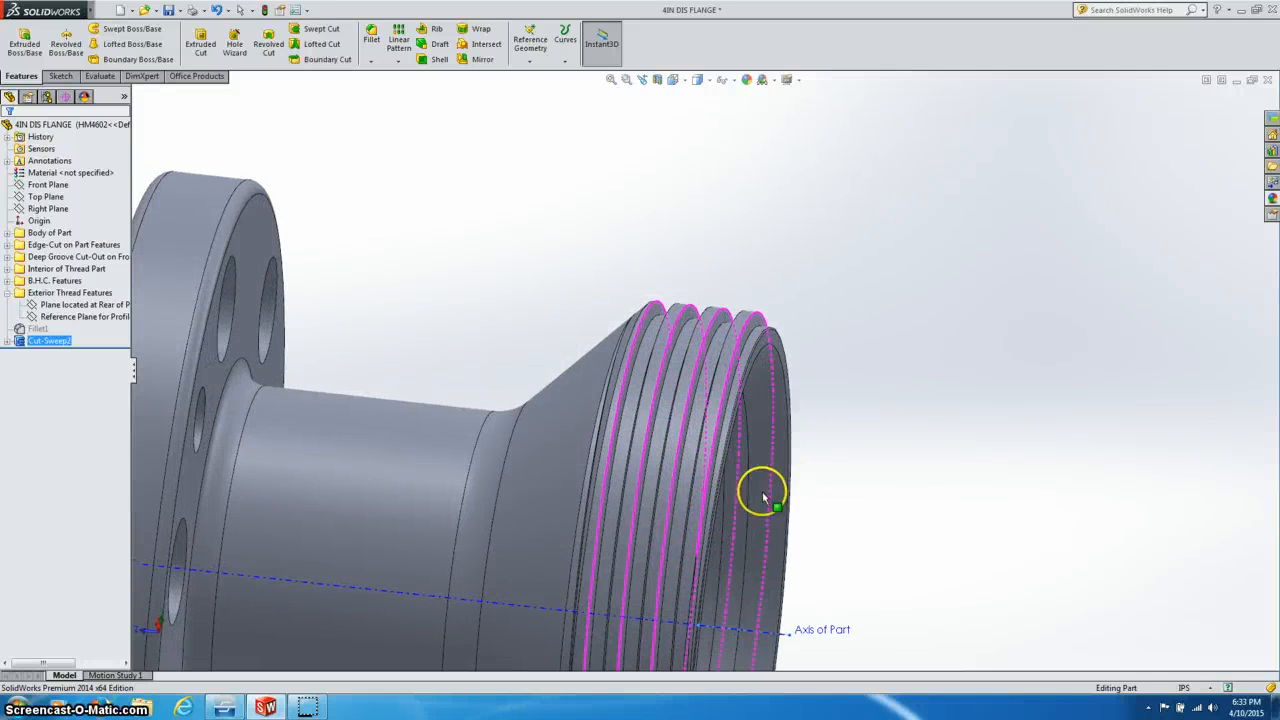
scroll(762, 497, up, 5)
scroll(690, 474, down, 3)
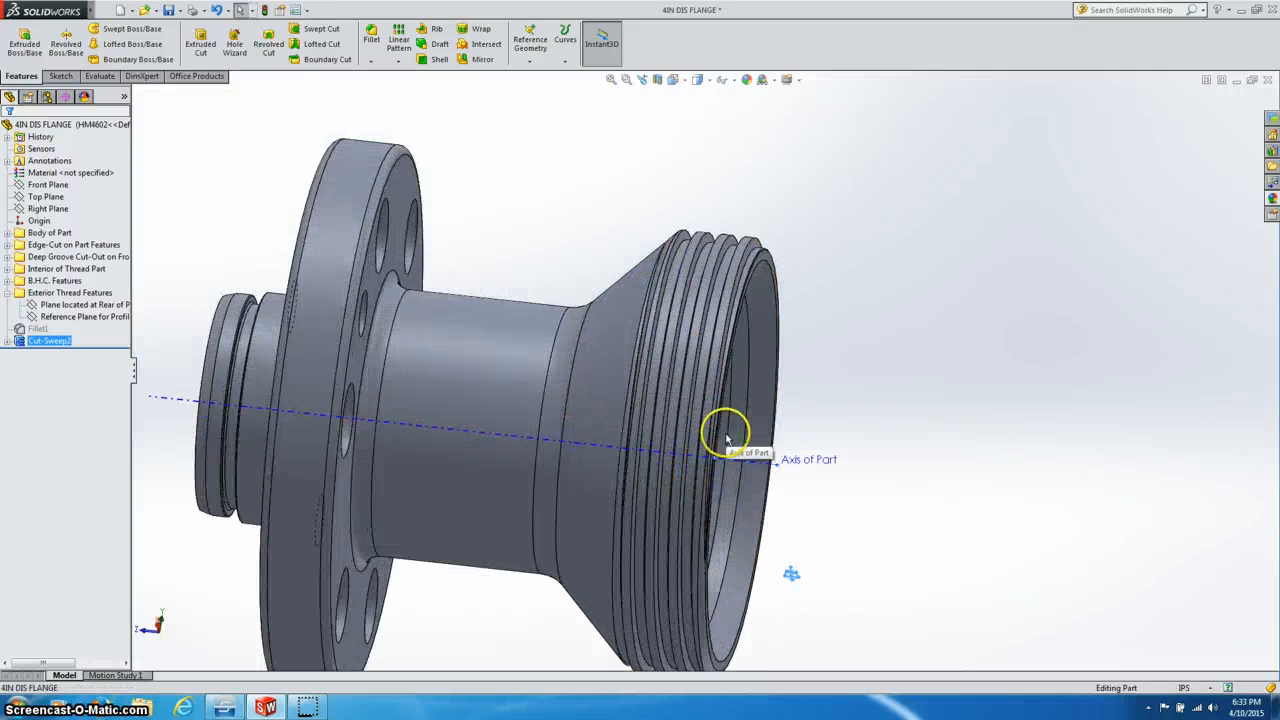
- Examine where the thread runs out on the conical shoulder and review the whole flange from the bolt-hole side
middle_drag(723, 429, 765, 463)
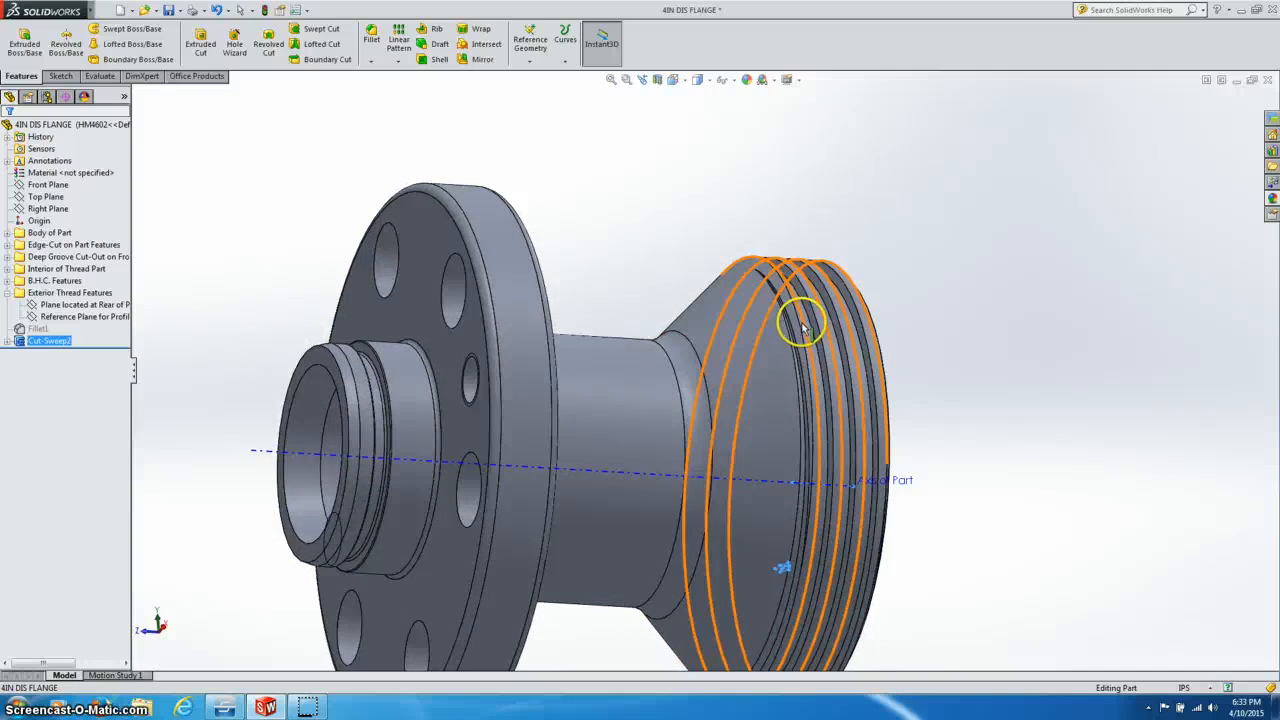
scroll(800, 325, down, 2)
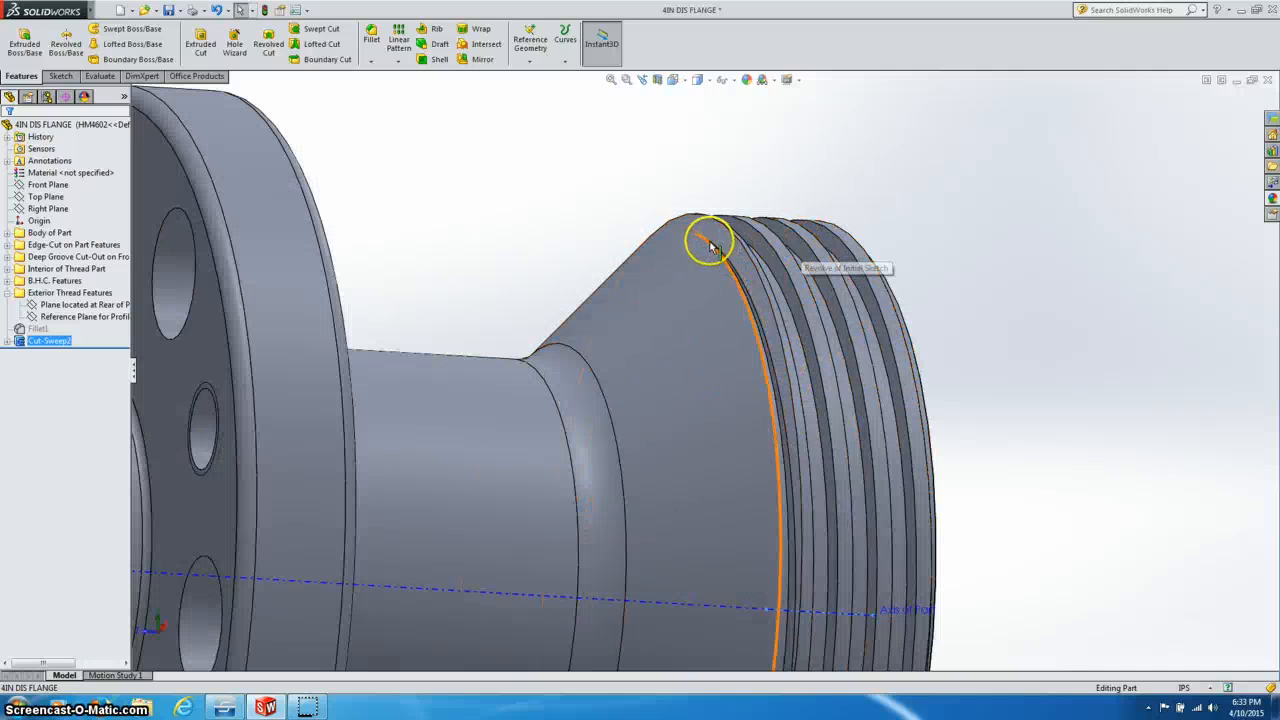
scroll(894, 491, up, 3)
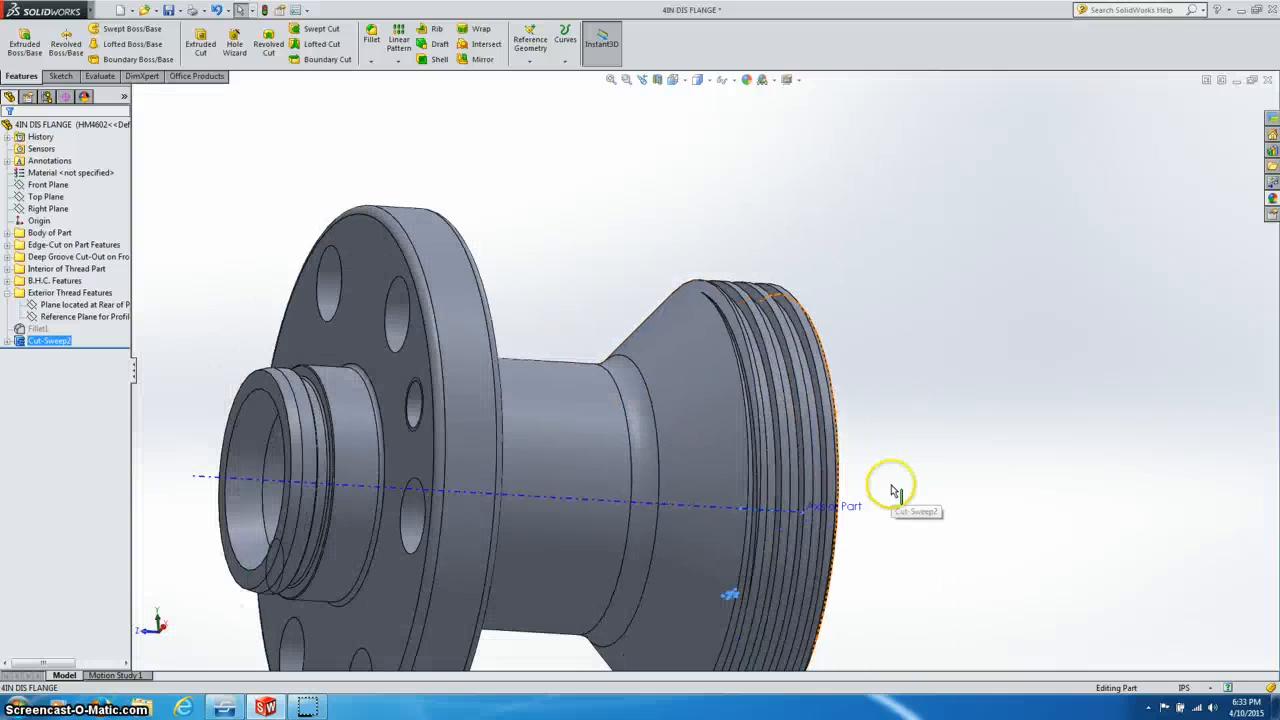
scroll(829, 514, up, 2)
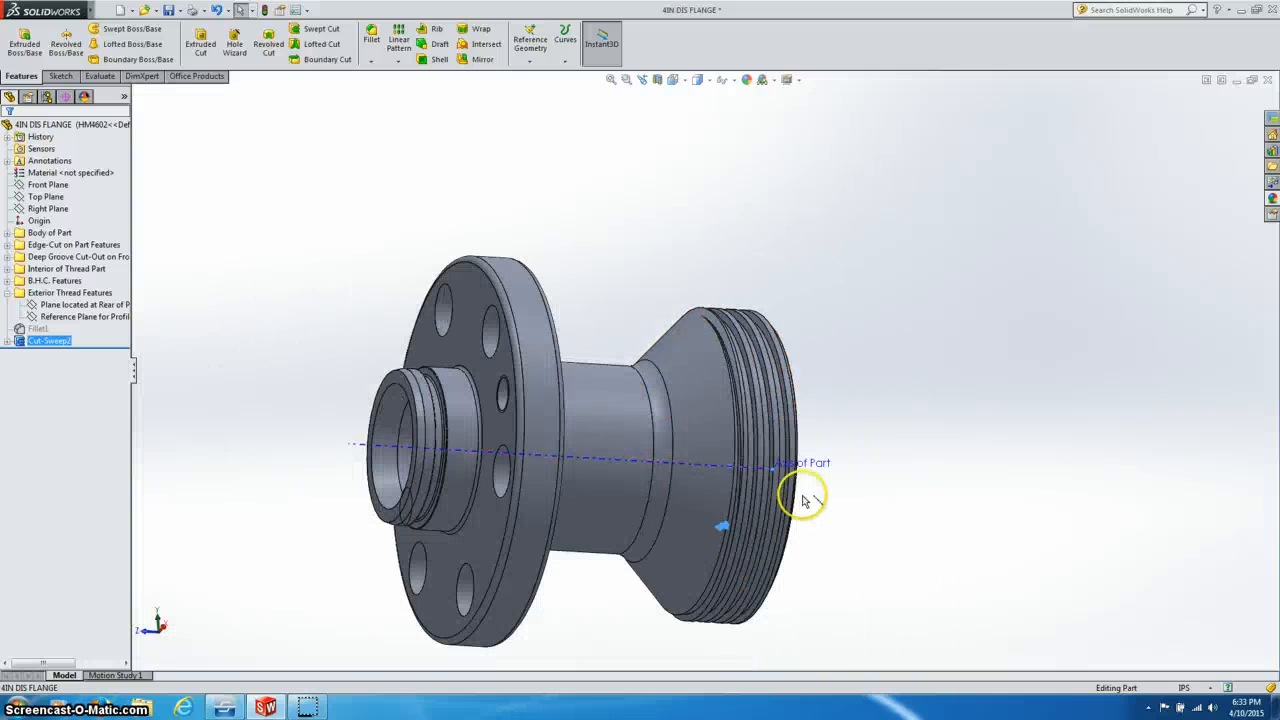
middle_drag(763, 508, 706, 443)
scroll(708, 417, down, 2)
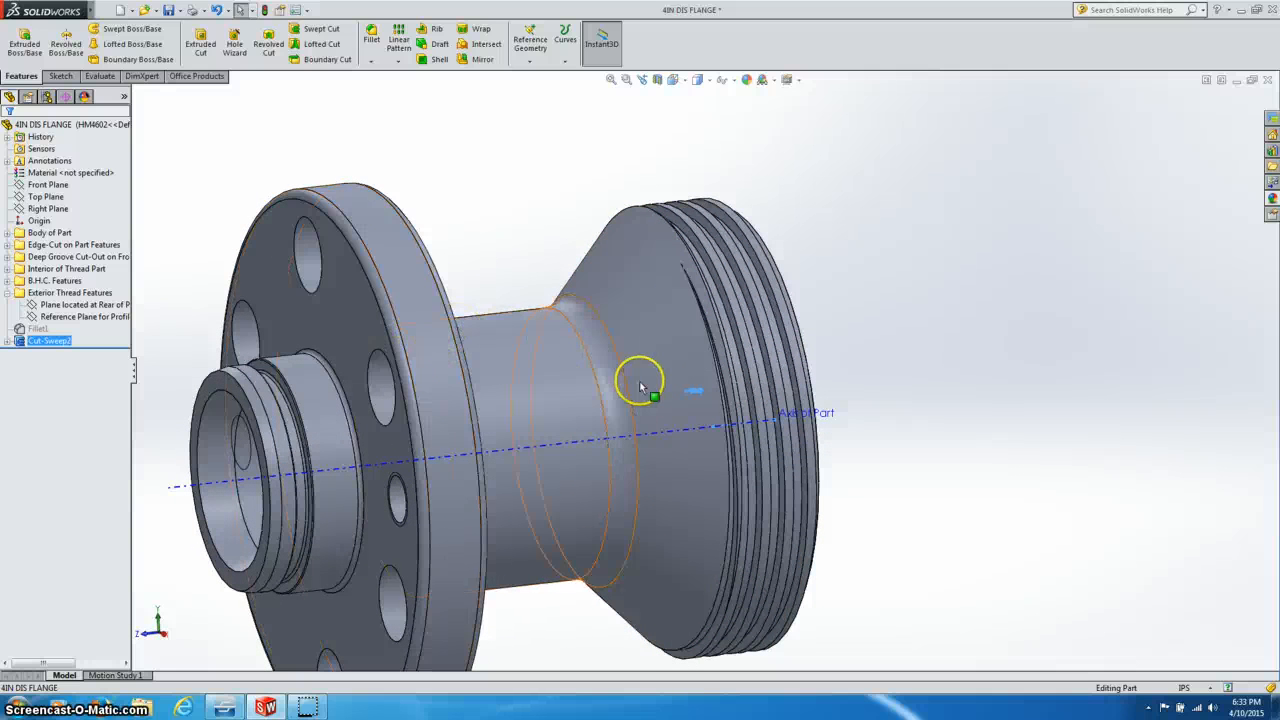
scroll(641, 386, up, 3)
middle_drag(605, 405, 695, 410)
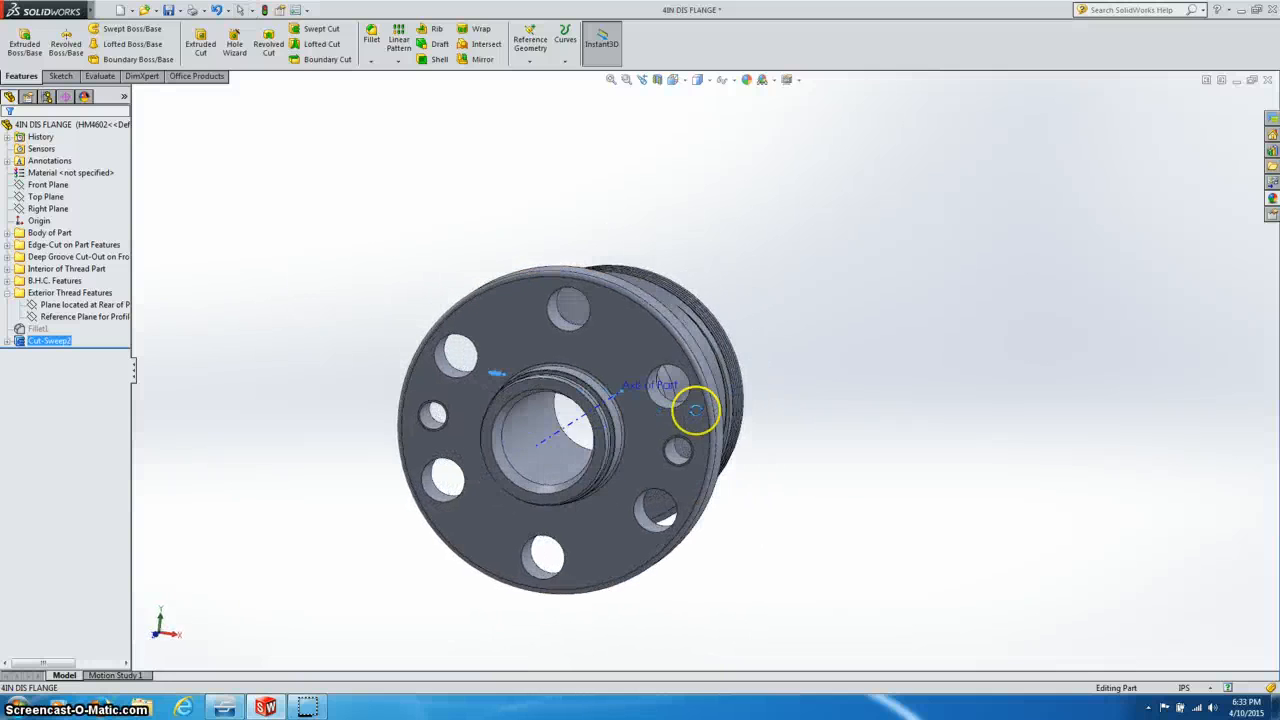
middle_drag(760, 516, 658, 530)
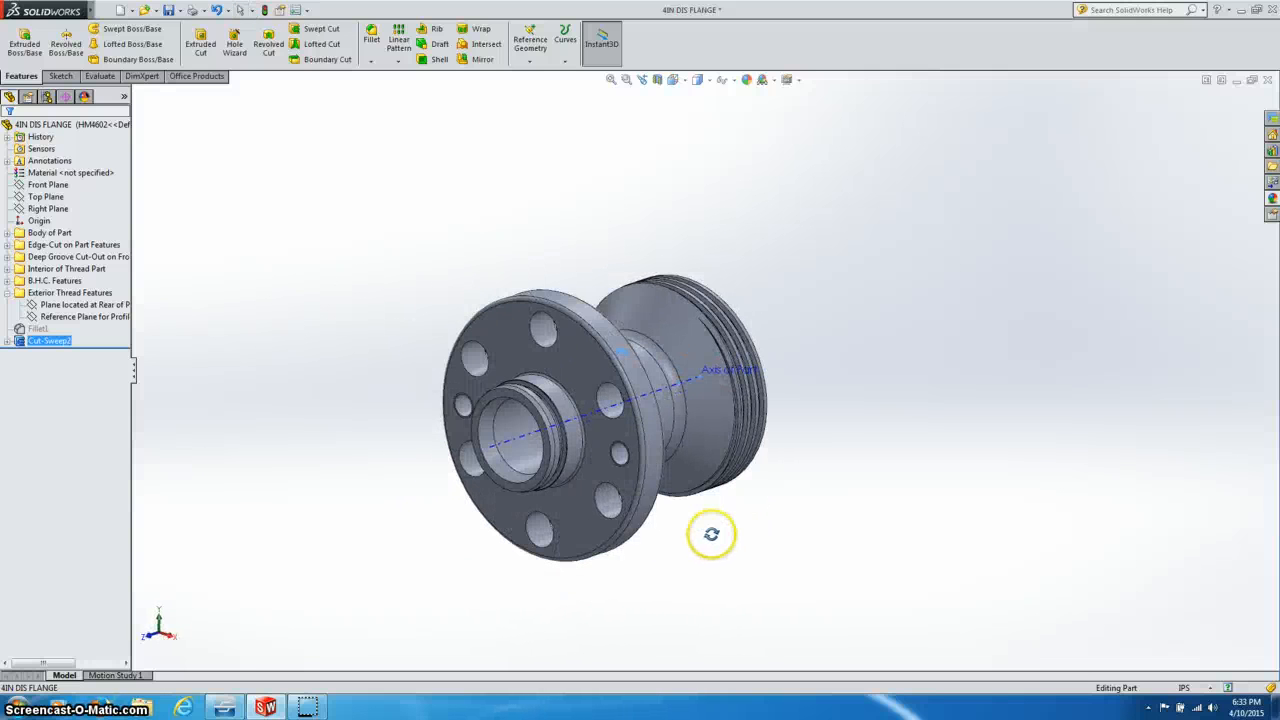